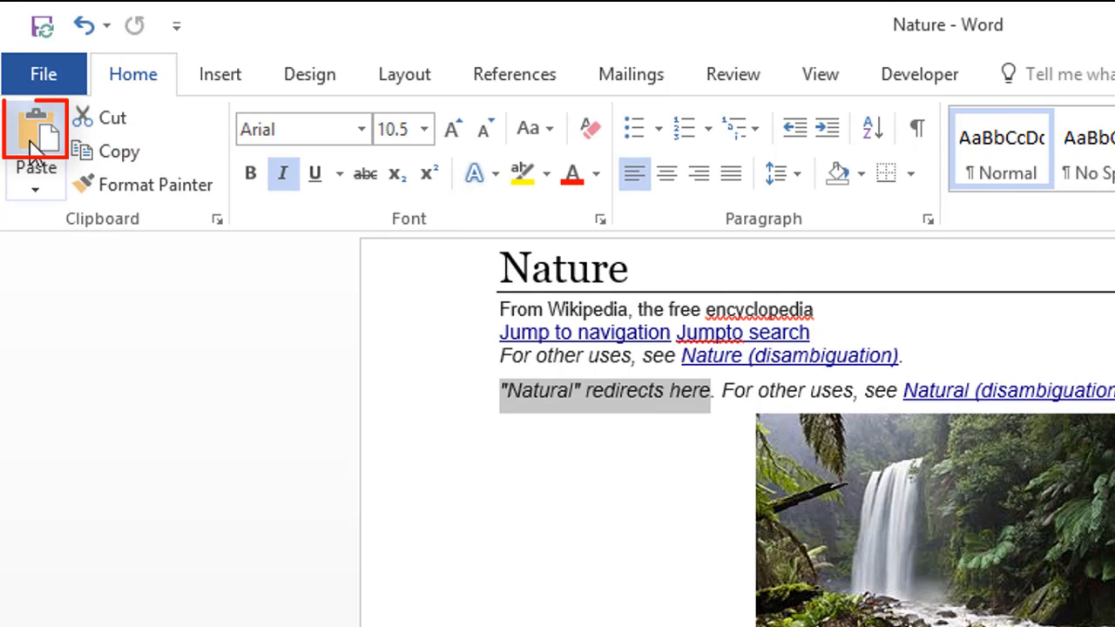
Step: Examine the Paste Special formats from Microsoft Word Document Object through Unformatted Unicode Text, and leave without pasting
left_click(31, 182)
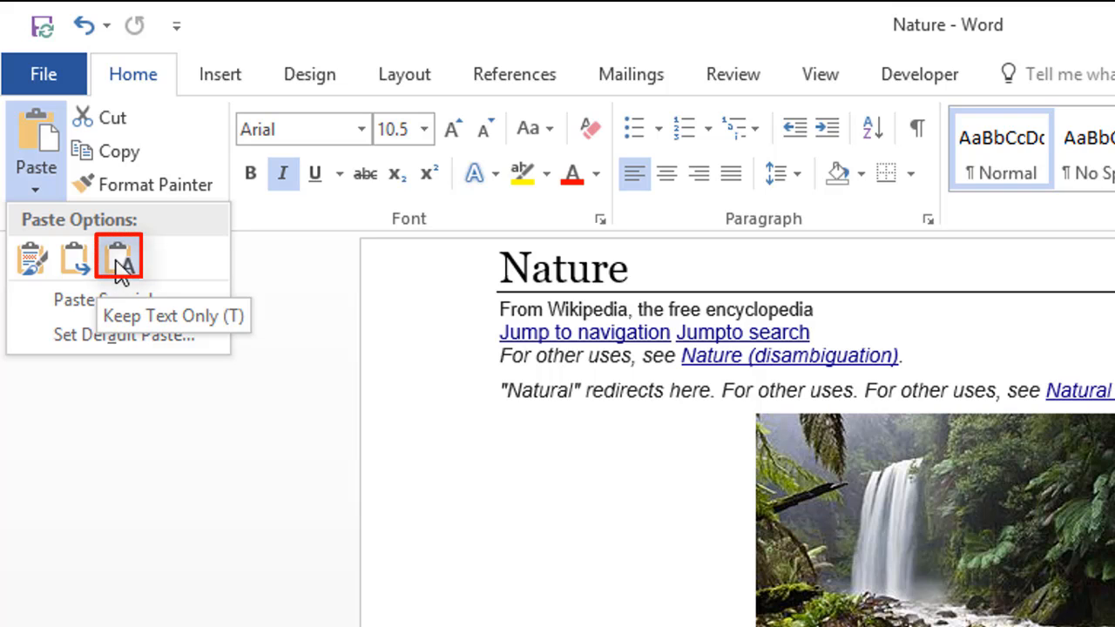
left_click(114, 301)
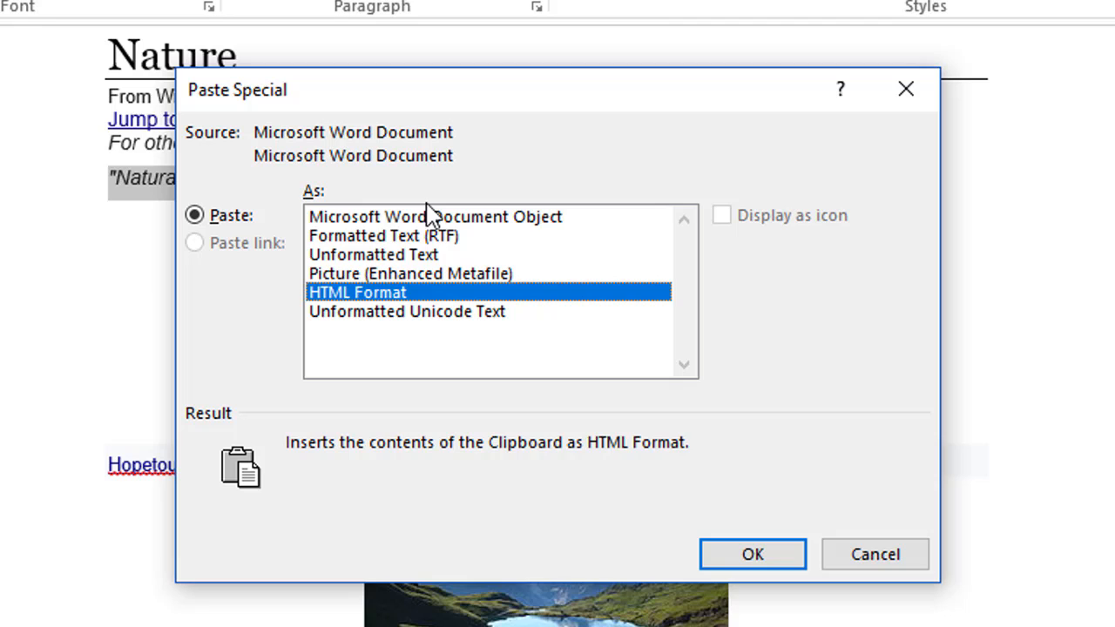
left_click(624, 323)
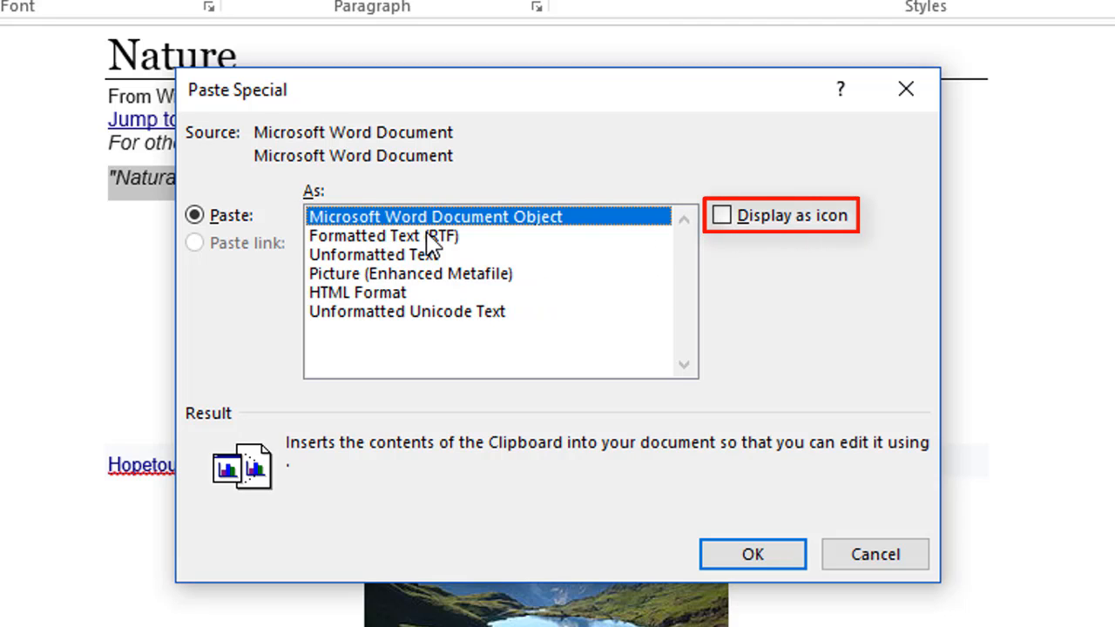
left_click(427, 235)
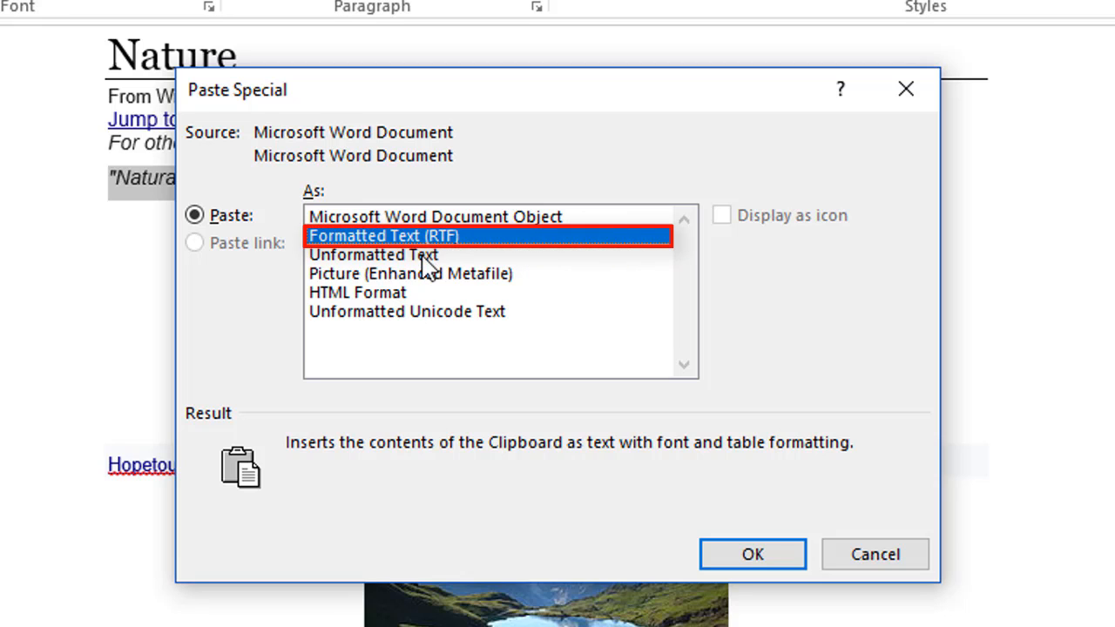
left_click(425, 260)
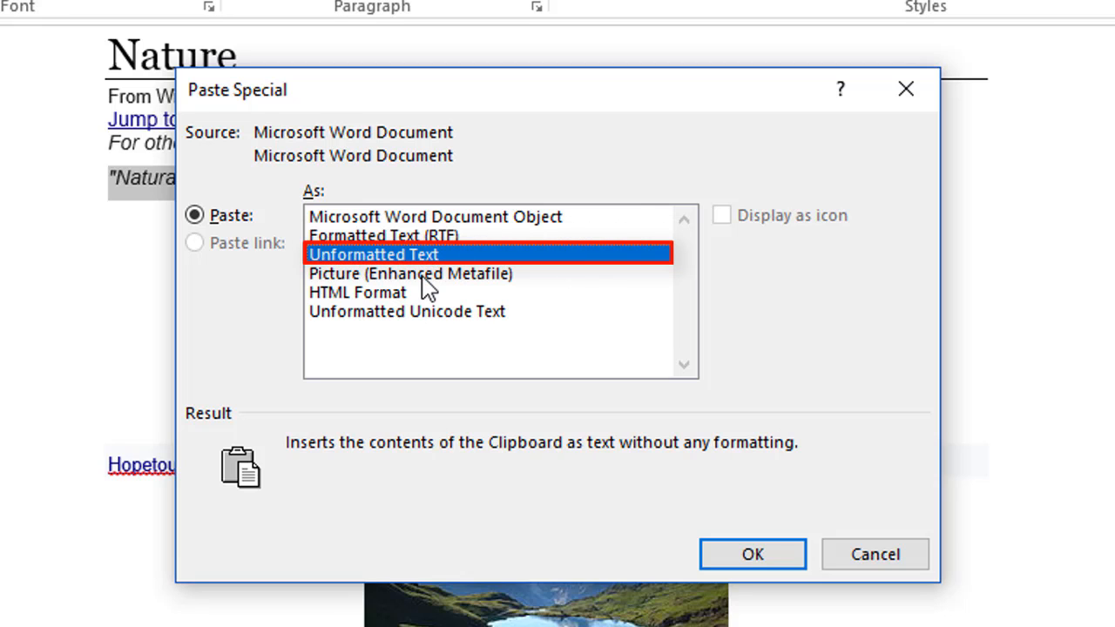
left_click(422, 276)
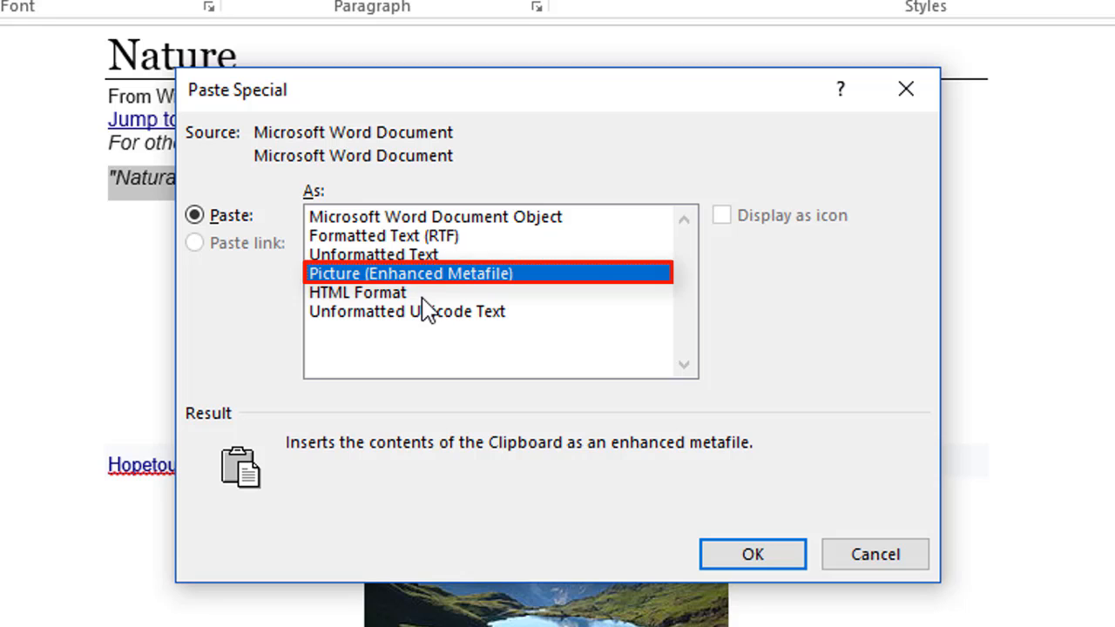
left_click(424, 296)
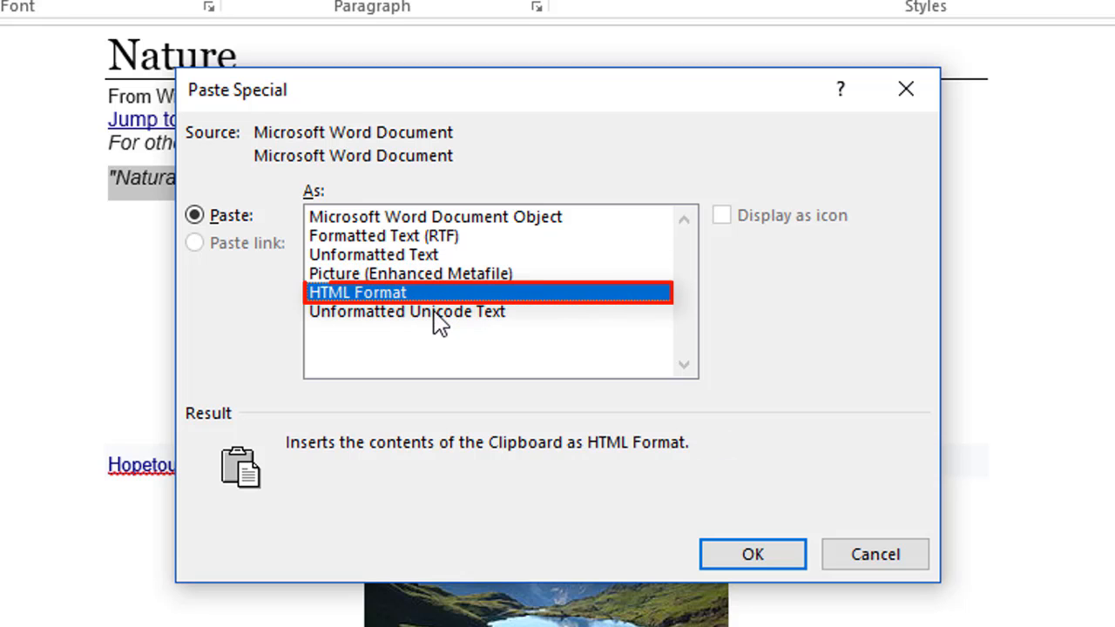
left_click(436, 313)
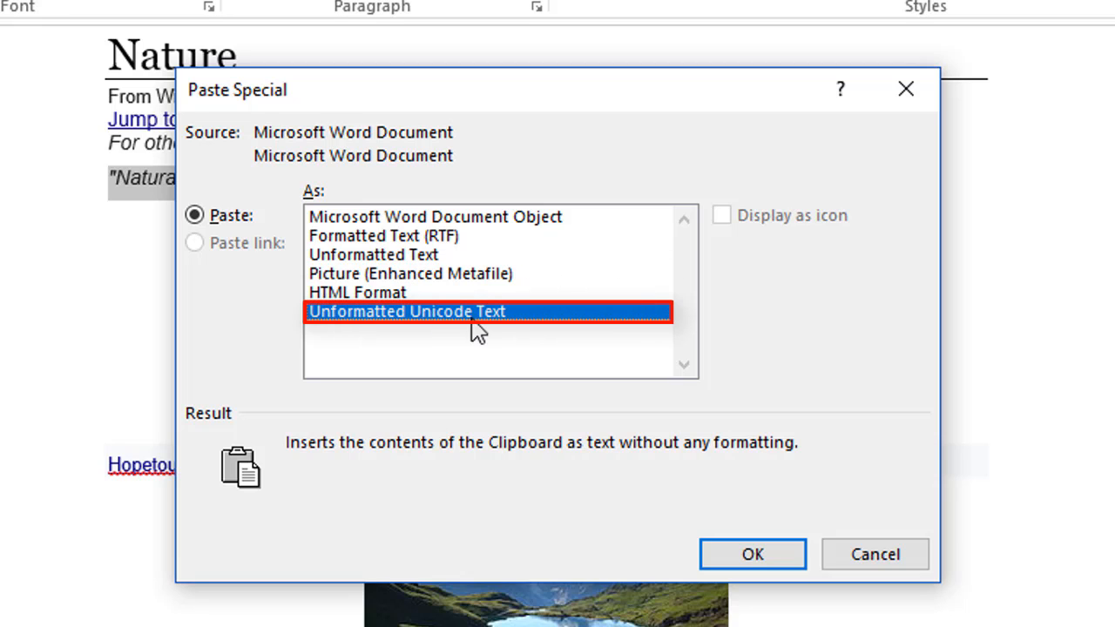
left_click(901, 563)
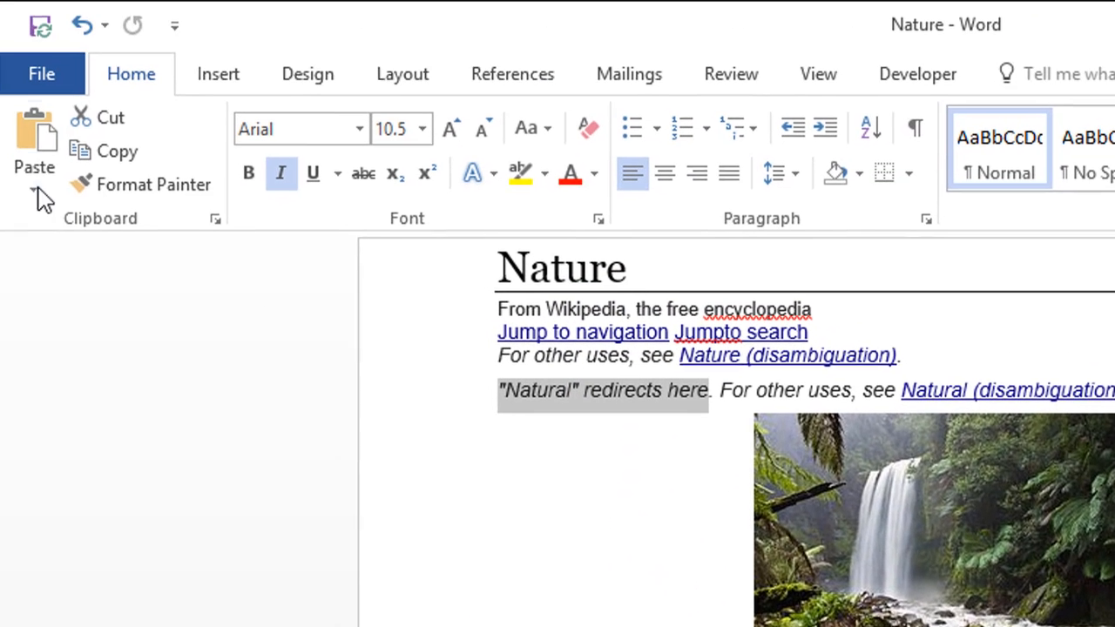
Step: Examine the default cut, copy and paste settings in Word's advanced options
left_click(39, 194)
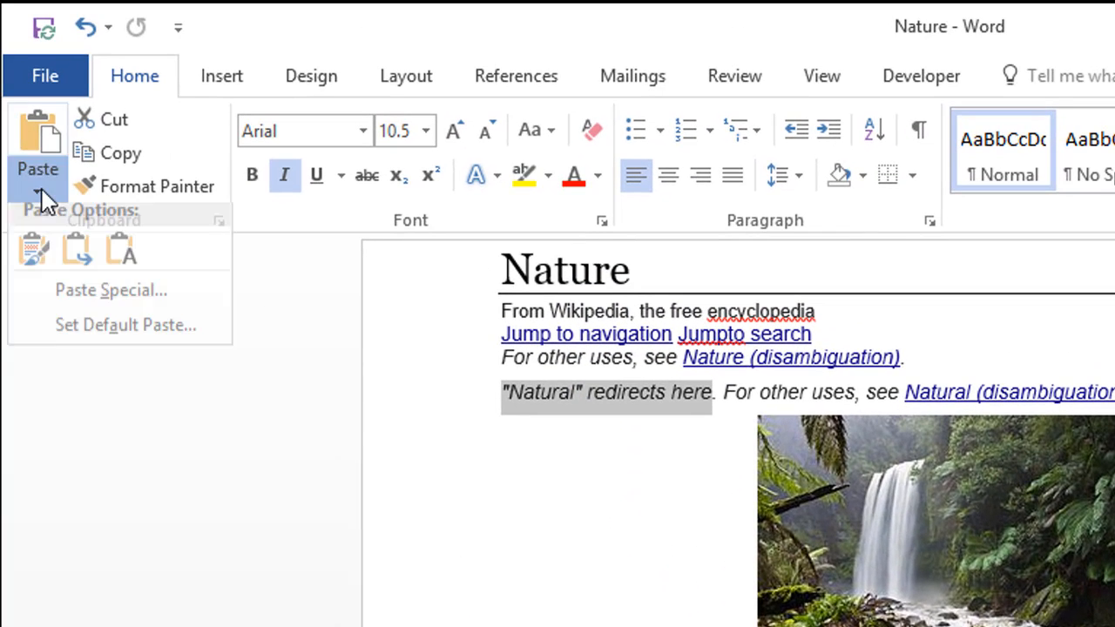
left_click(72, 345)
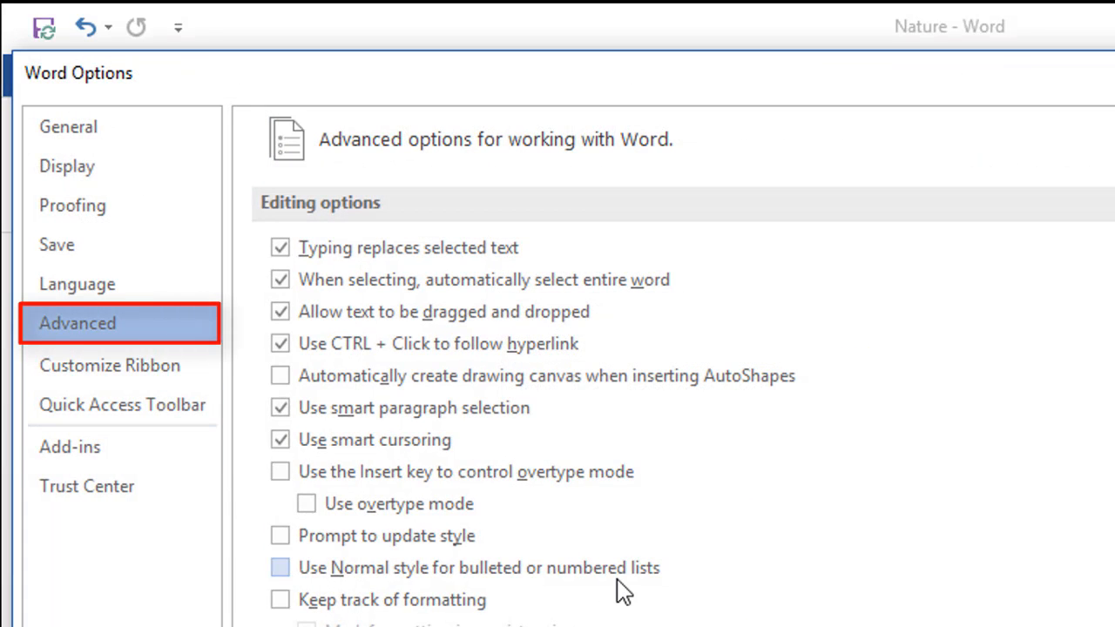
scroll(624, 592, "down", 2)
scroll(623, 593, "down", 5)
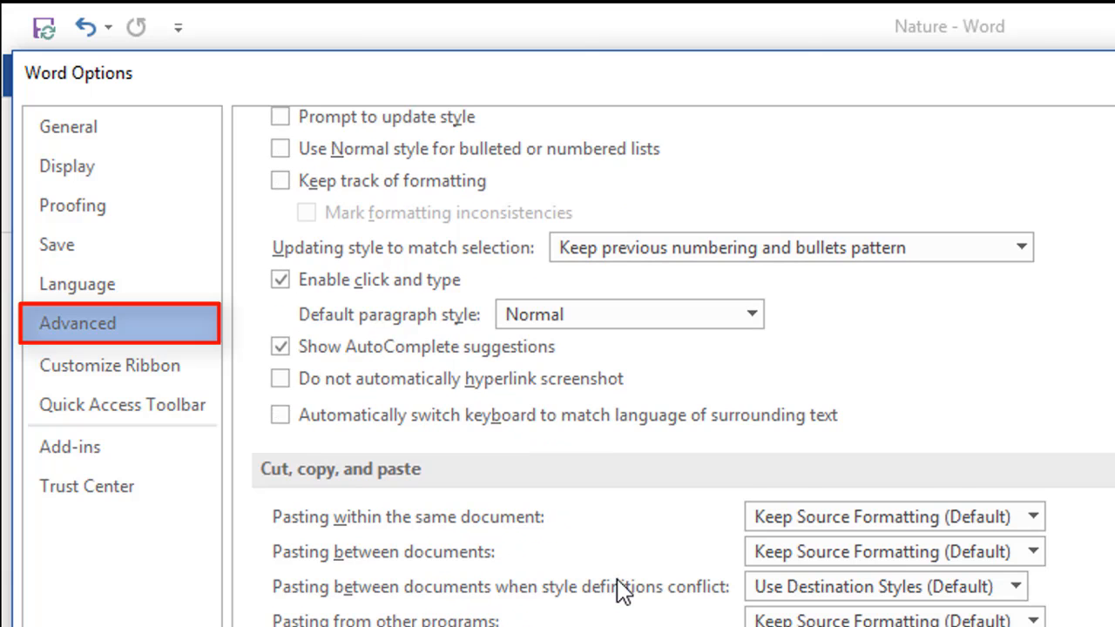
scroll(624, 591, "down", 2)
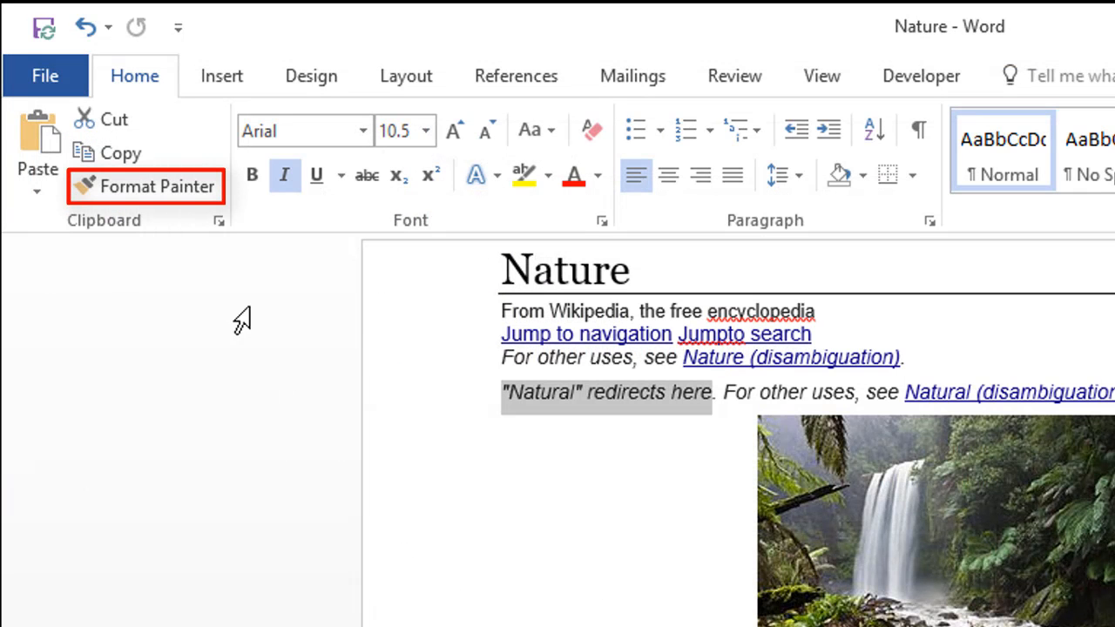
Step: View the collected clipboard items and the clipboard options, and close the clipboard list
left_click(221, 222)
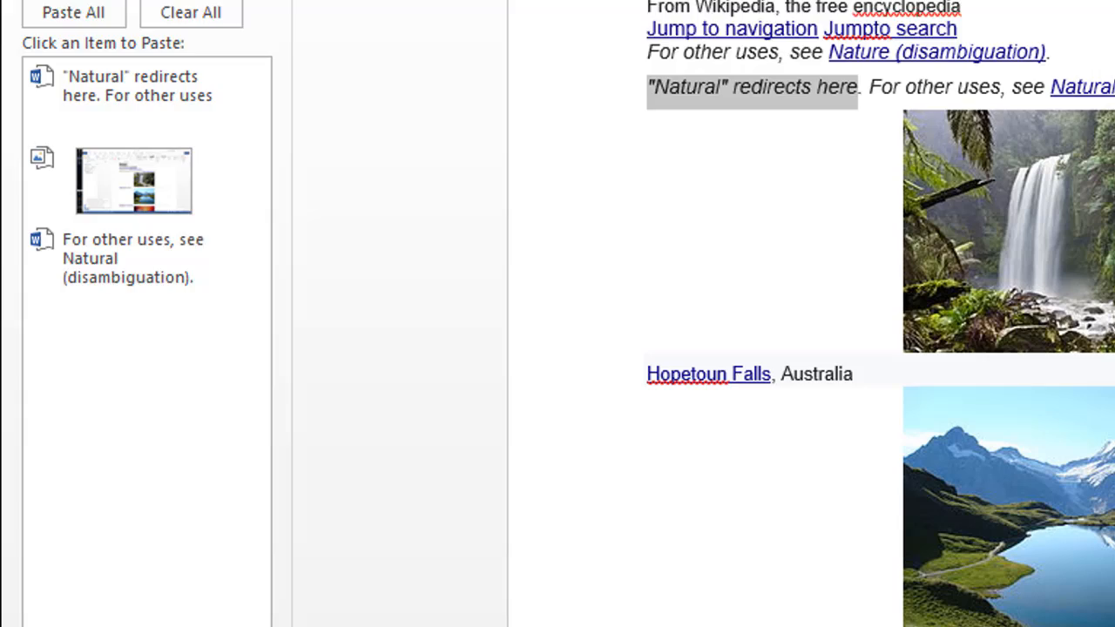
left_click(94, 592)
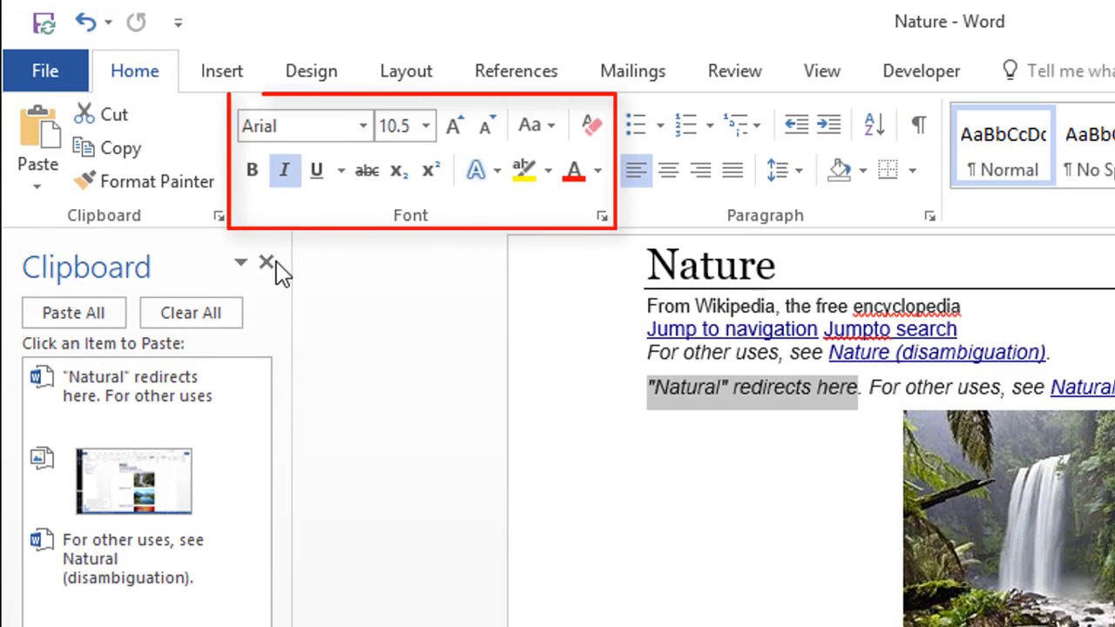
left_click(266, 263)
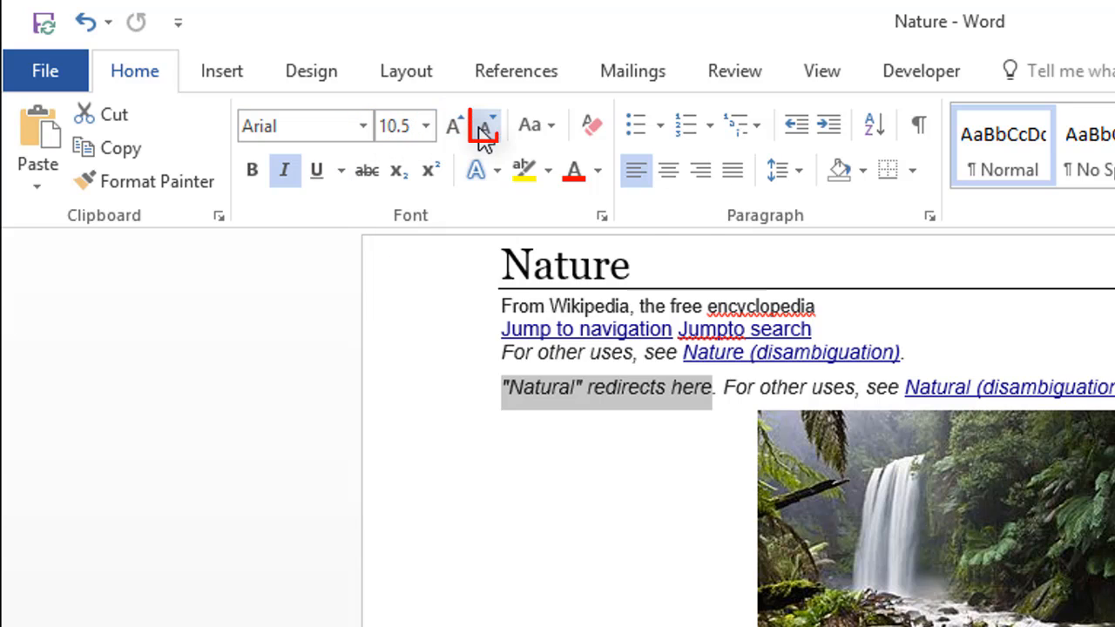
Step: Review the letter-case choices and the underline styles and colors available for the selected text
left_click(550, 126)
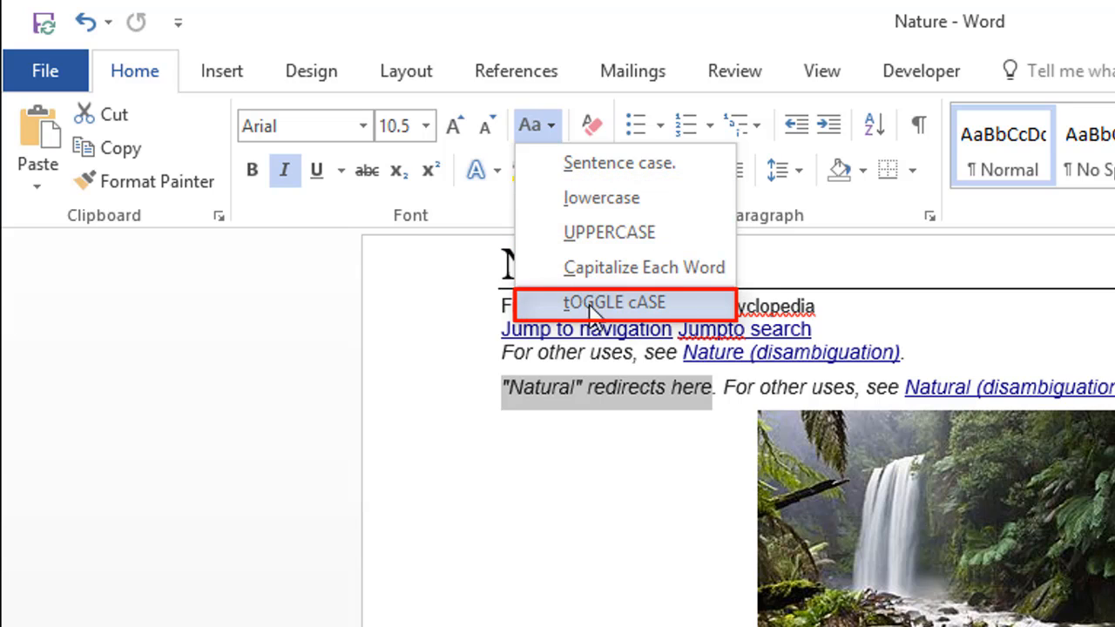
left_click(593, 125)
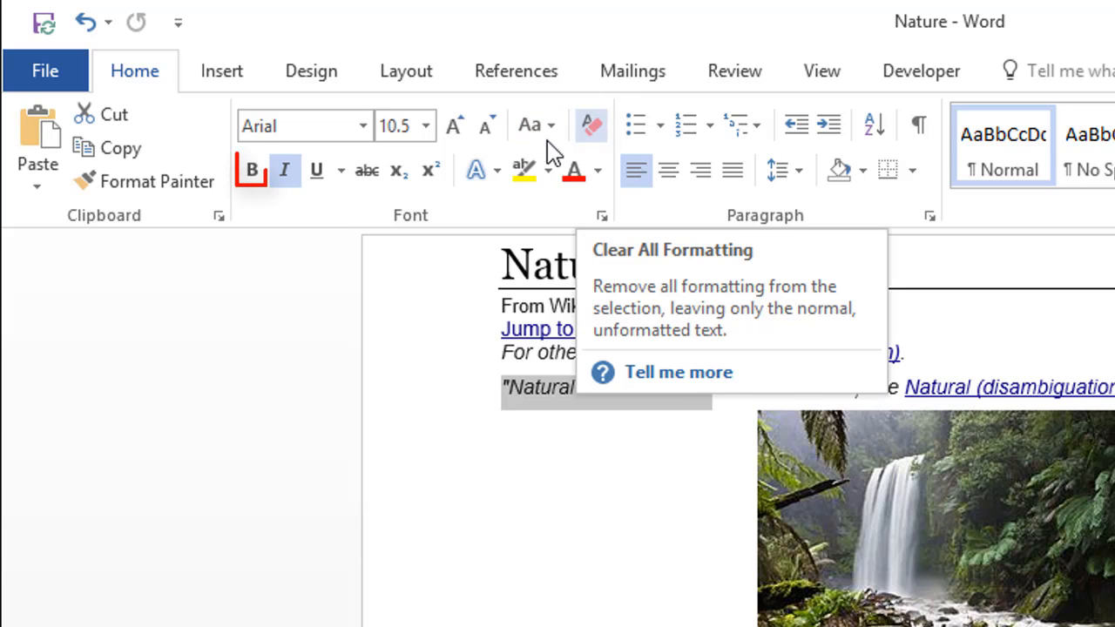
left_click(340, 170)
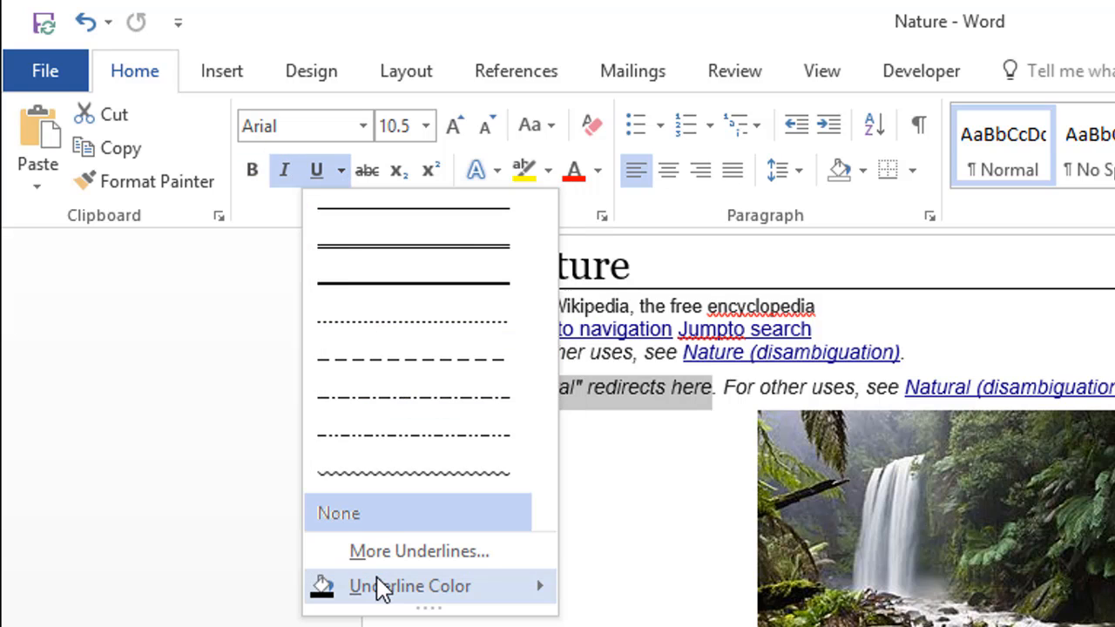
mouse_move(378, 590)
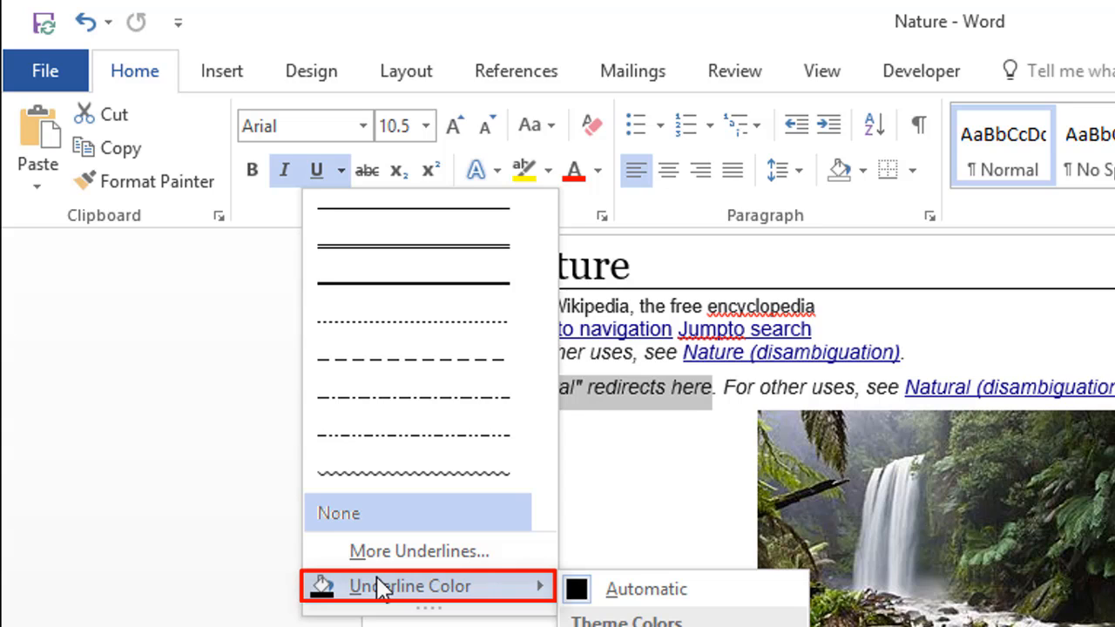
left_click(287, 552)
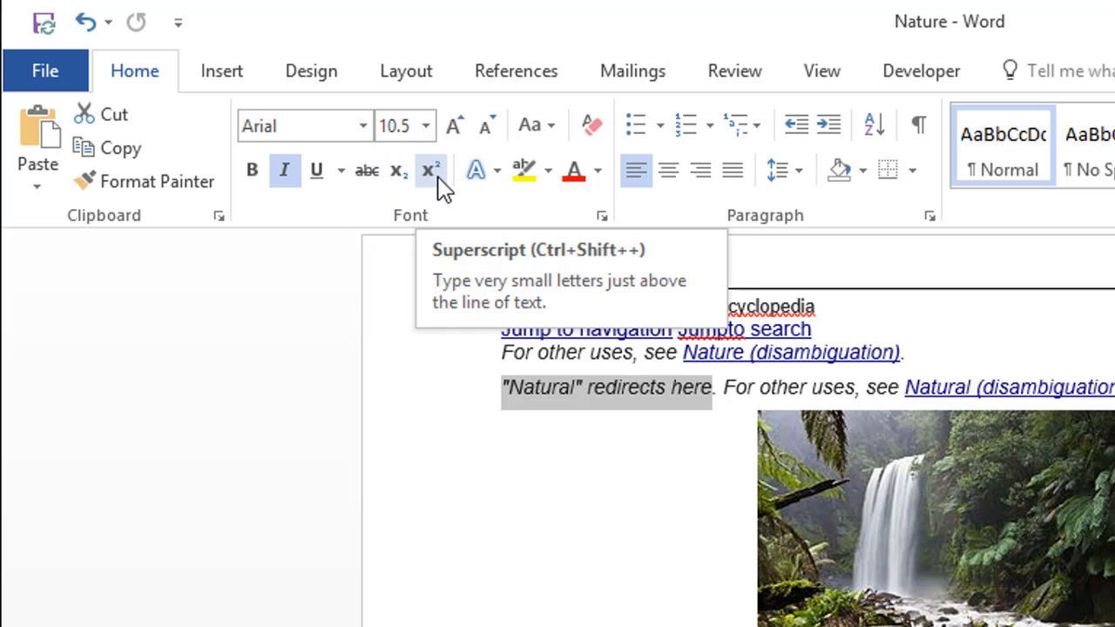
Step: Review the text effects for the selection, including glow, number styles, ligatures and stylistic sets, without applying any
left_click(487, 178)
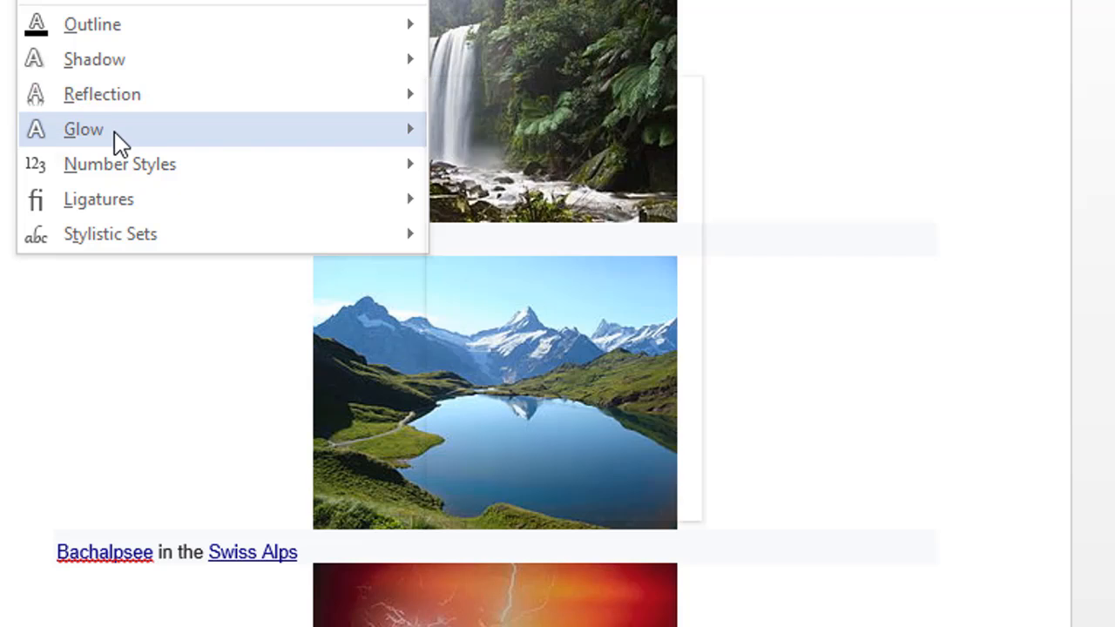
mouse_move(117, 140)
mouse_move(118, 174)
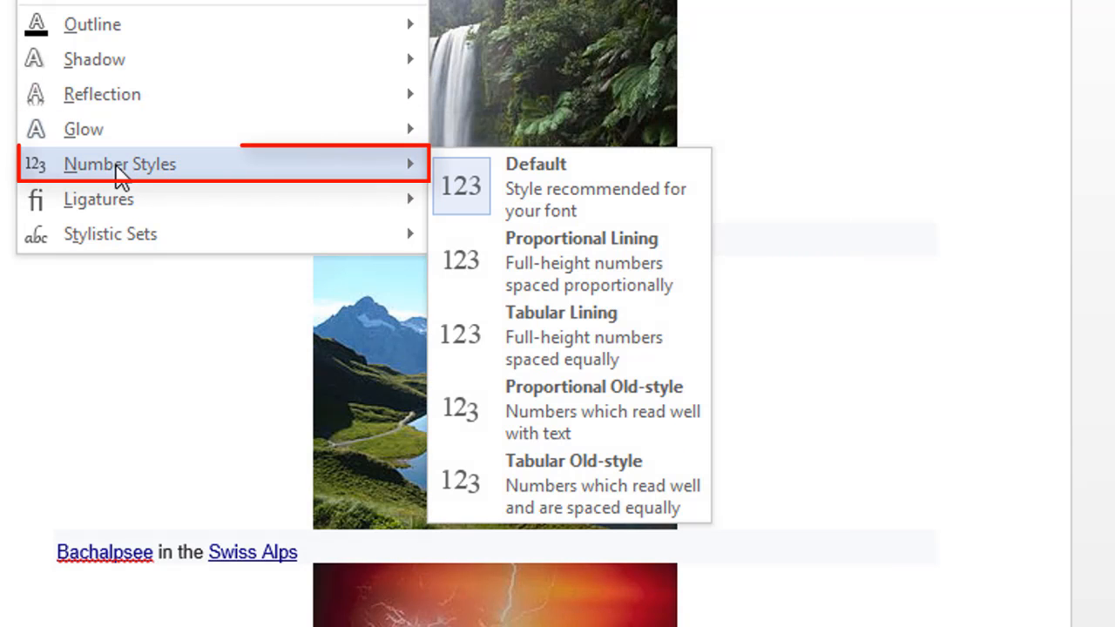
mouse_move(118, 202)
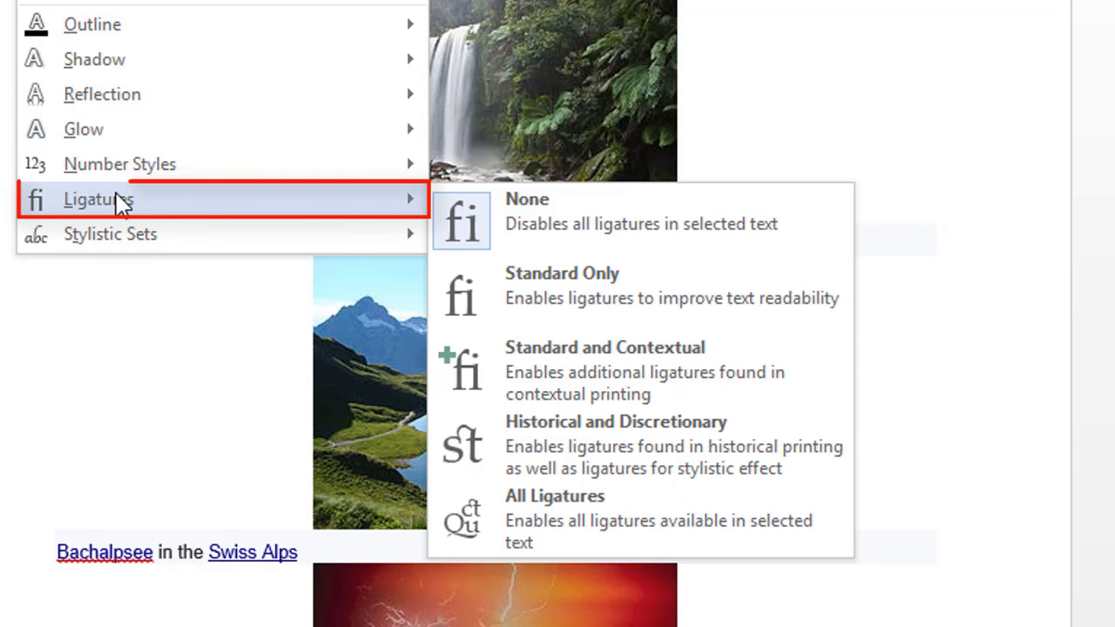
mouse_move(119, 245)
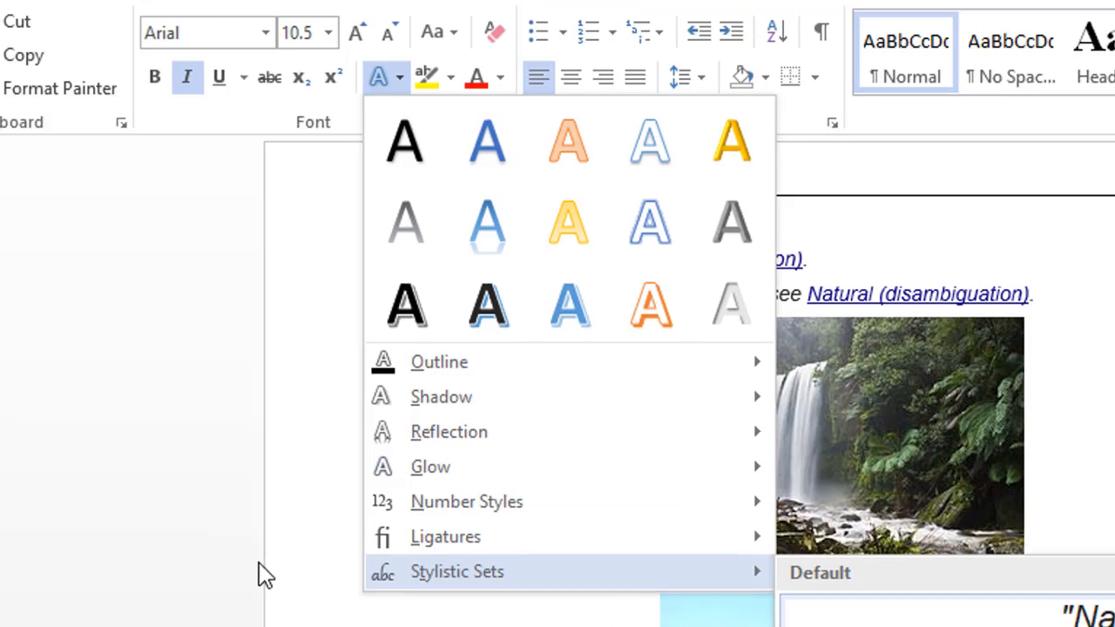
key("Escape")
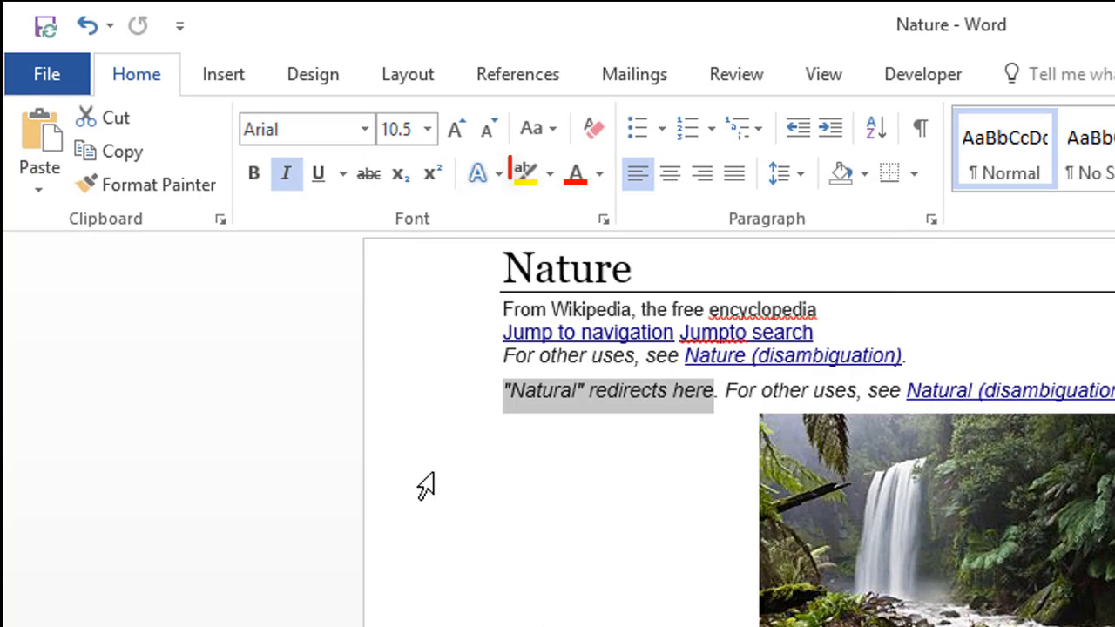
Step: Review the highlight and font colors, including the standard and custom palettes for more colors, without choosing one
left_click(556, 185)
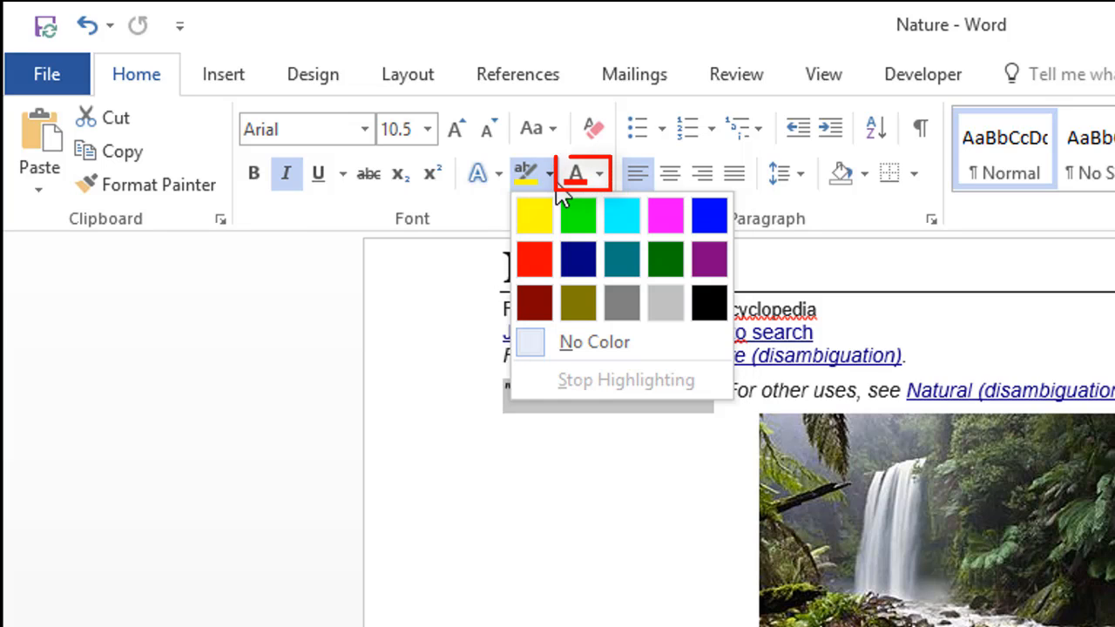
left_click(603, 175)
left_click(602, 175)
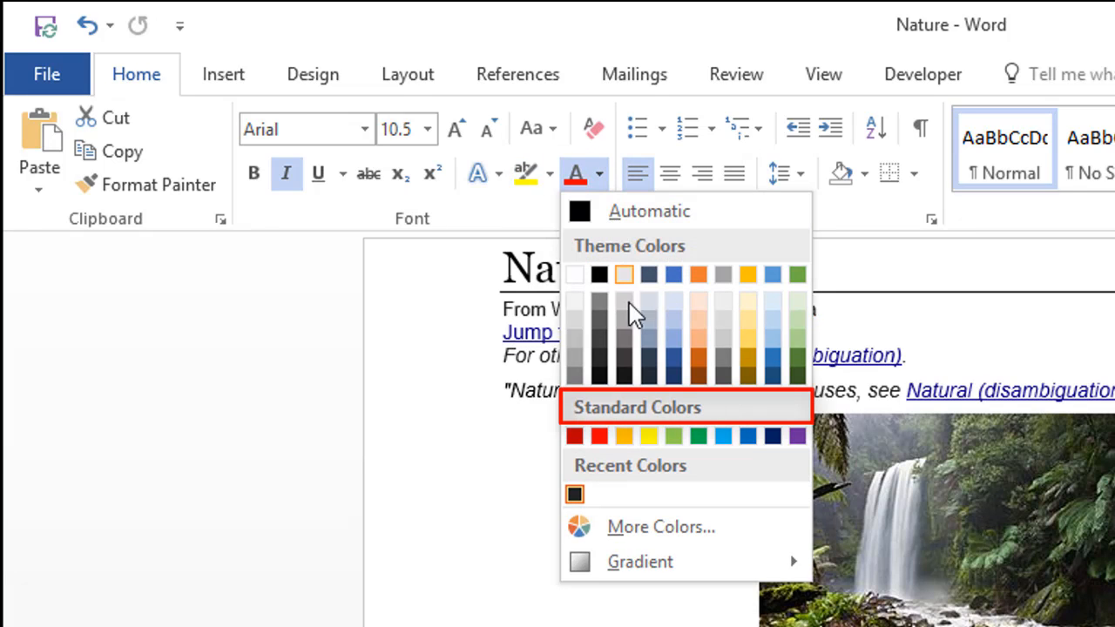
left_click(639, 537)
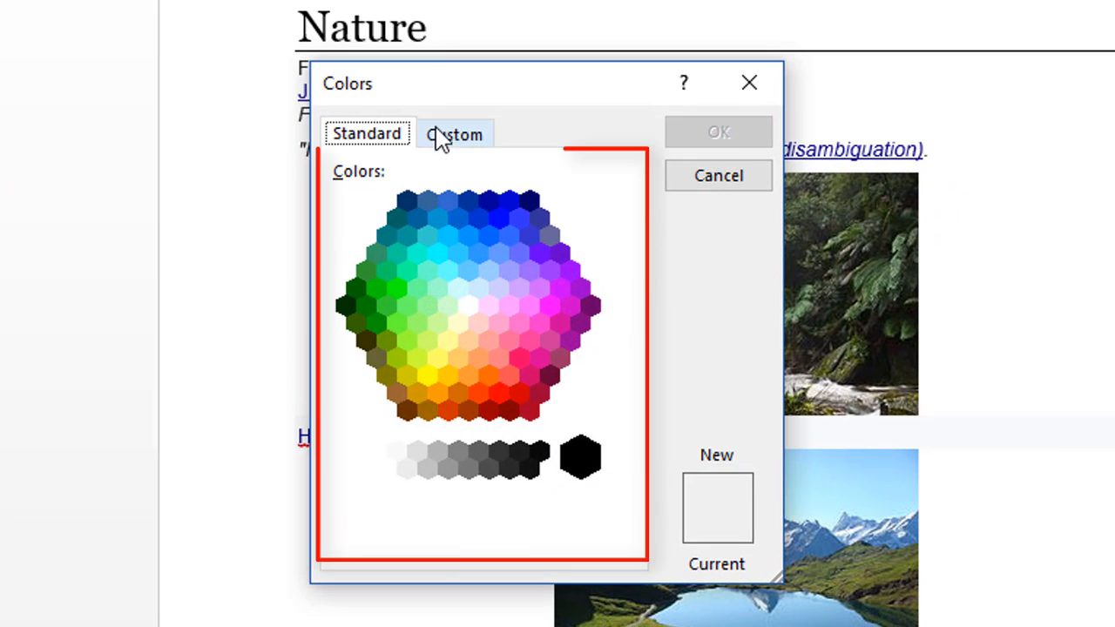
left_click(442, 137)
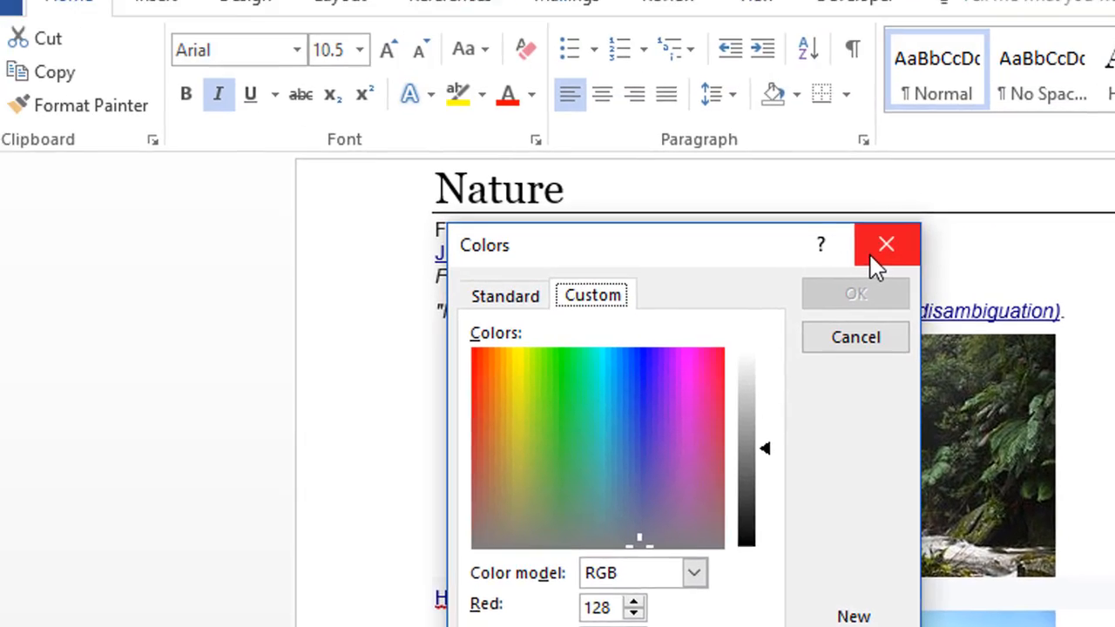
left_click(745, 87)
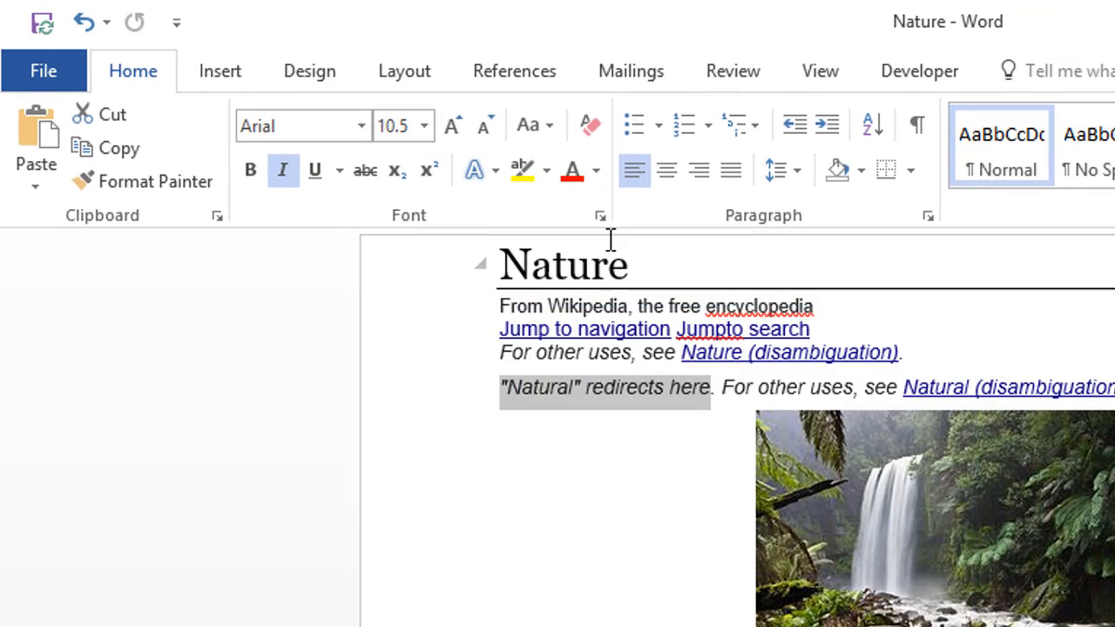
Step: View the gradient variations offered for the selected text's font color without applying one
left_click(597, 172)
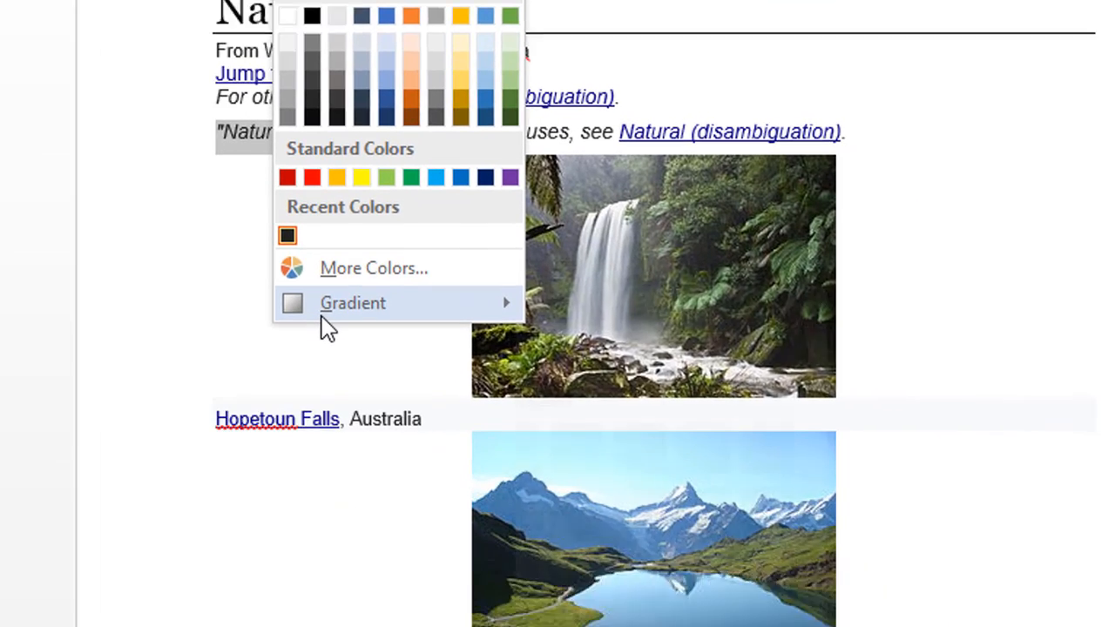
mouse_move(610, 568)
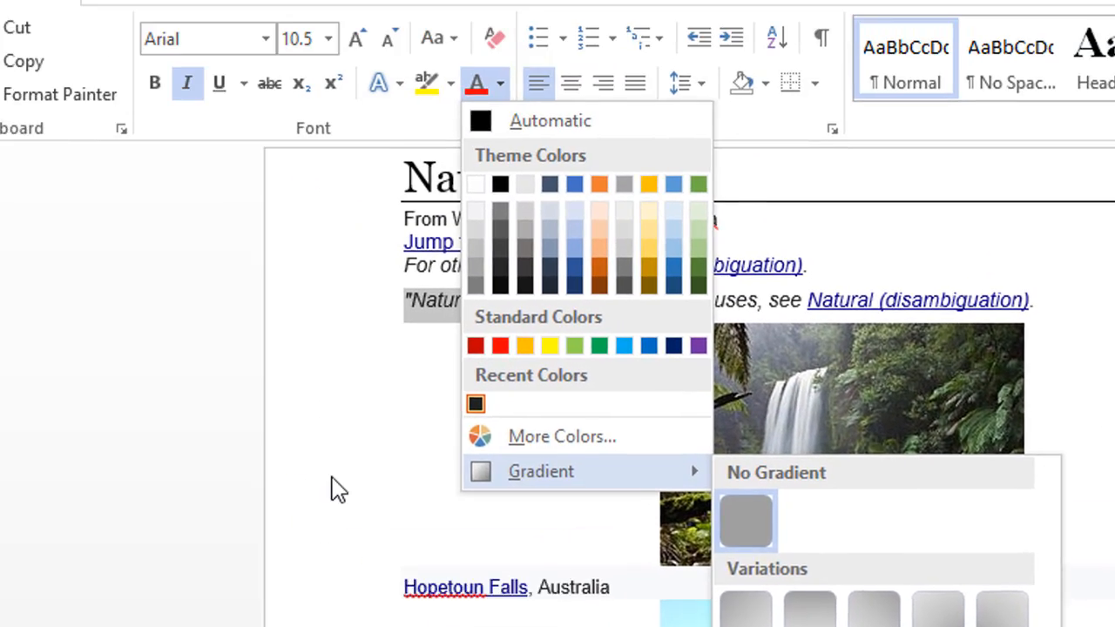
left_click(62, 236)
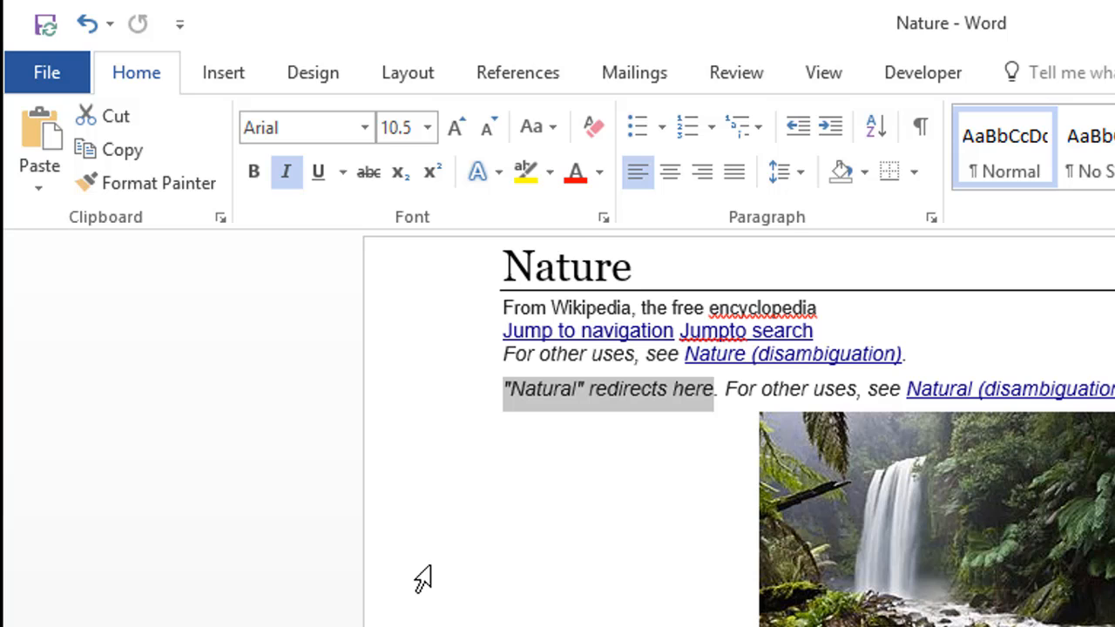
Step: Open the font settings for the selected text and review the text fill and text outline options among its text effects
left_click(604, 224)
left_click(529, 246)
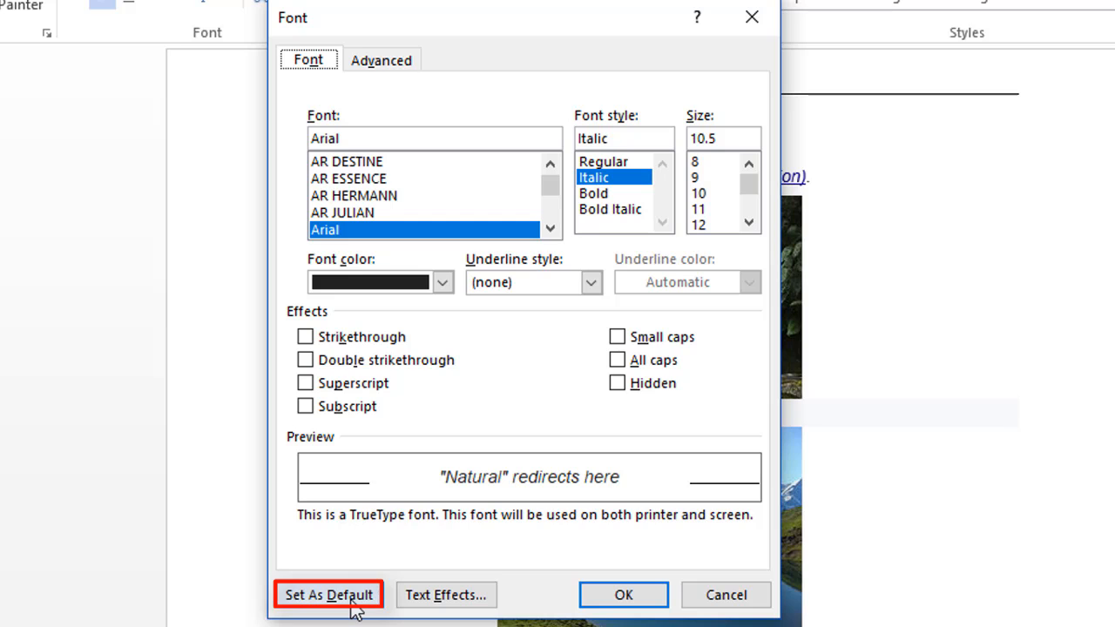
left_click(427, 596)
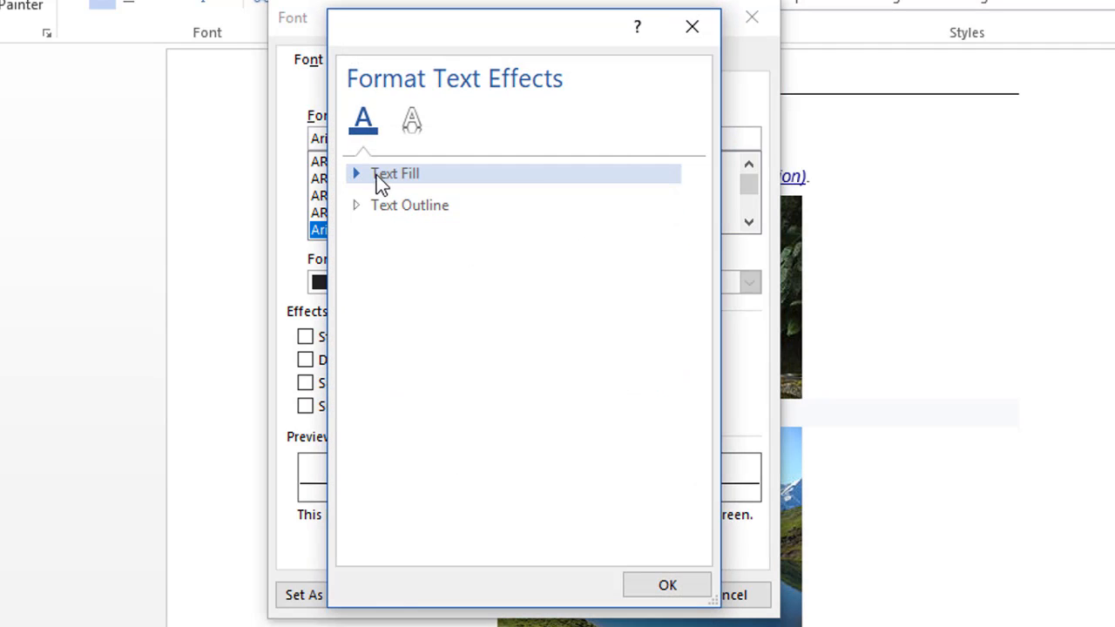
left_click(358, 173)
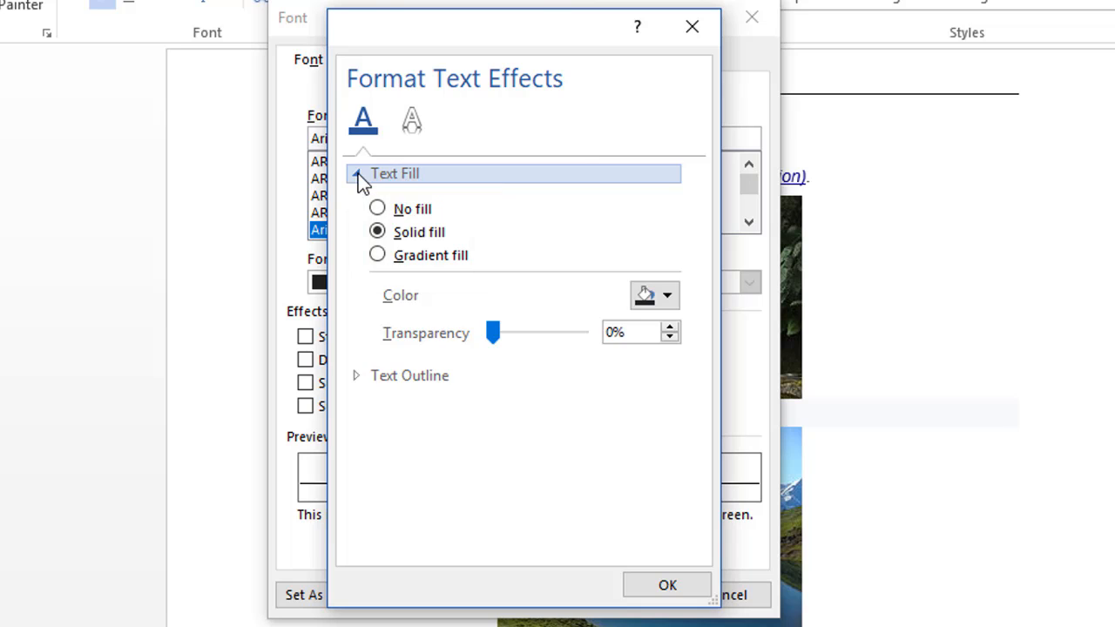
left_click(358, 173)
left_click(359, 208)
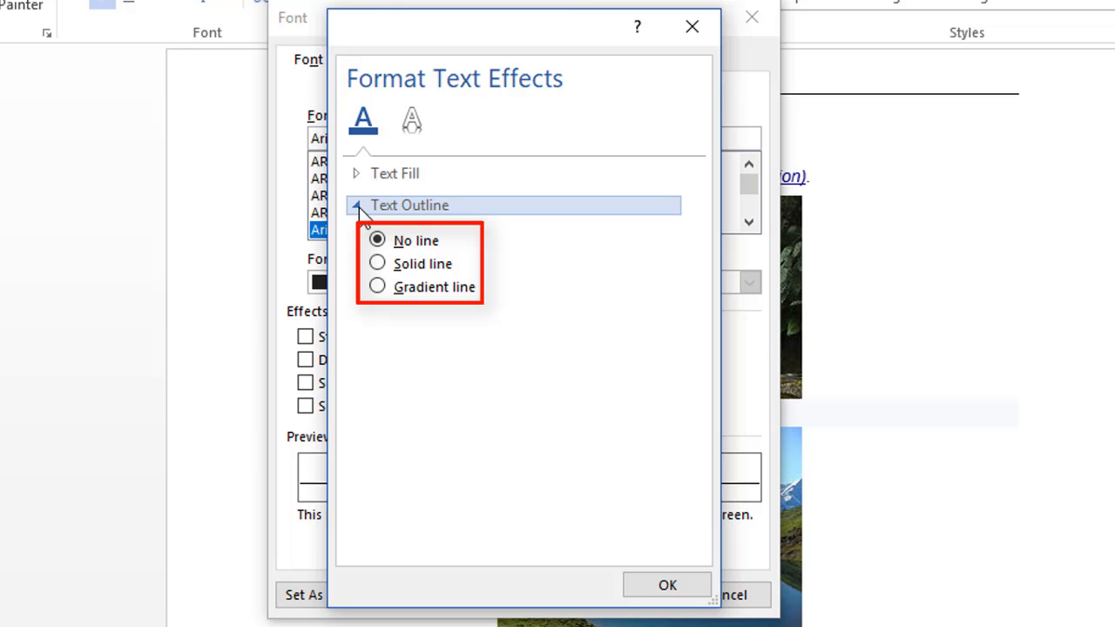
left_click(359, 207)
Step: Review the shadow, reflection and glow settings in the text effects without changing any of them
left_click(427, 113)
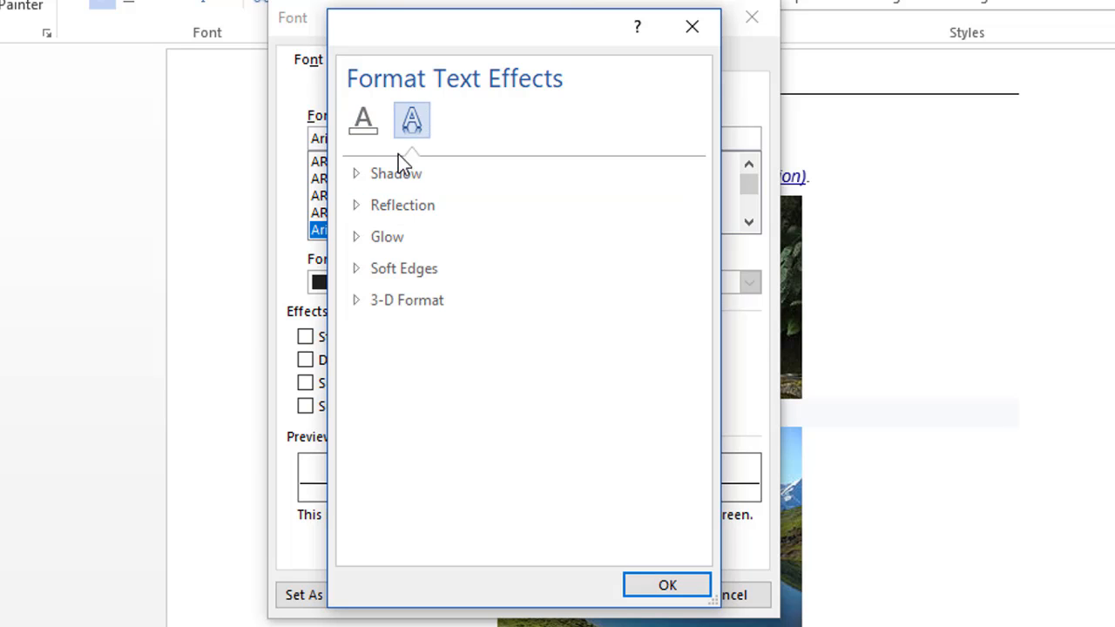
left_click(359, 177)
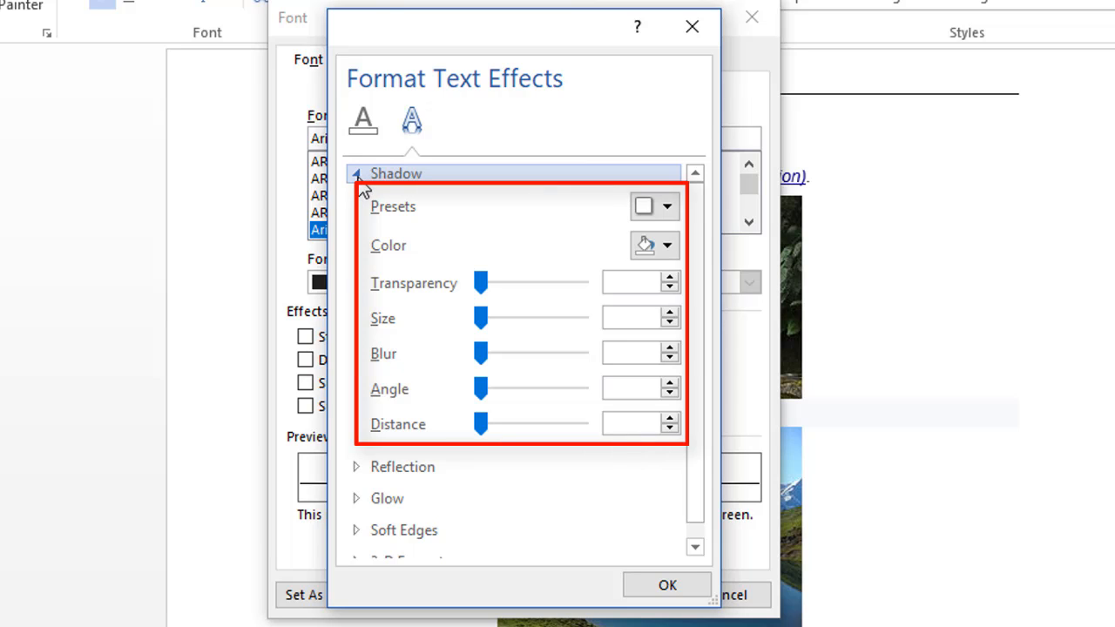
left_click(360, 181)
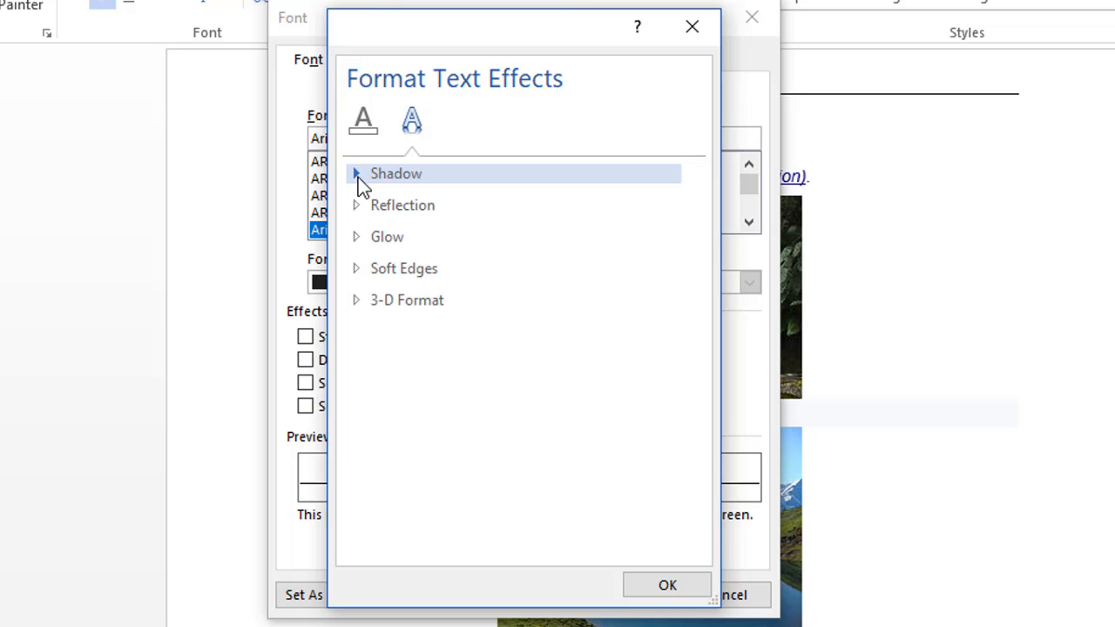
left_click(364, 208)
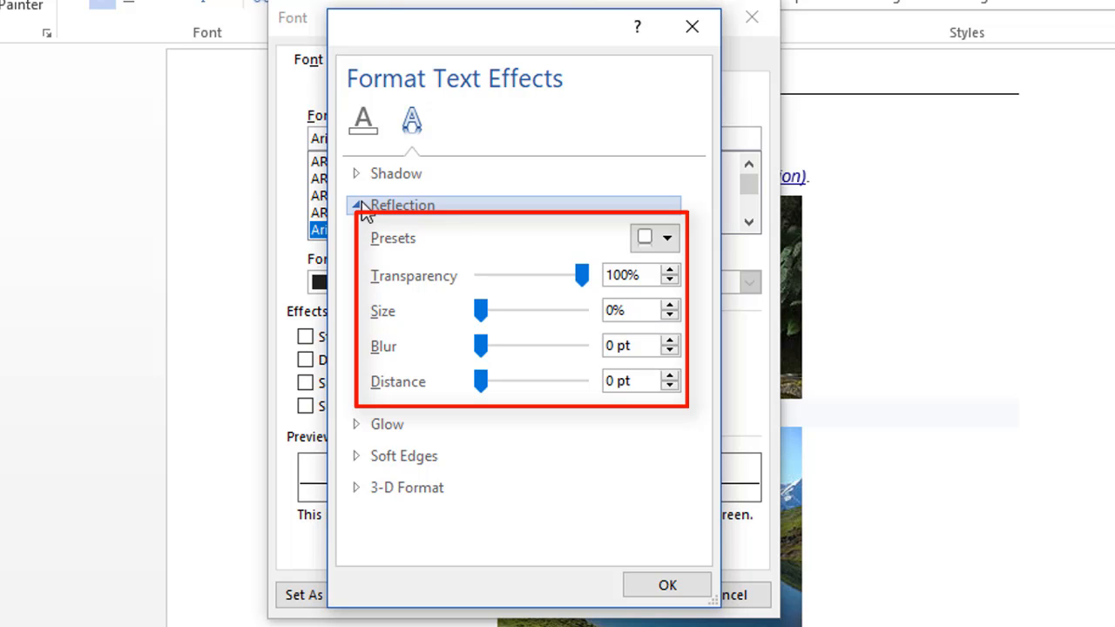
left_click(363, 208)
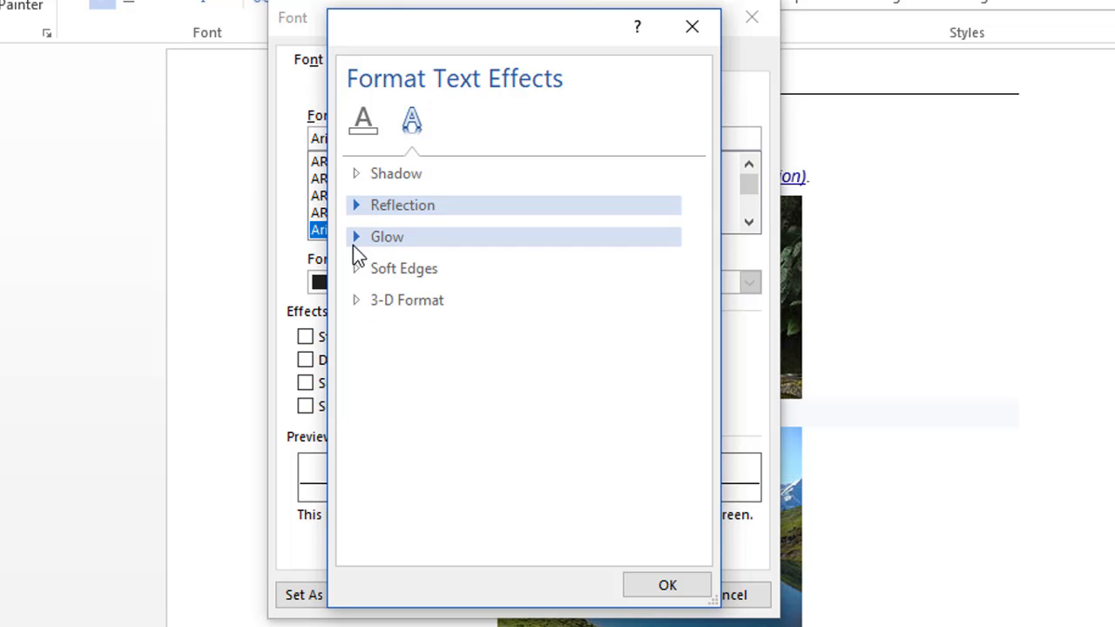
left_click(355, 240)
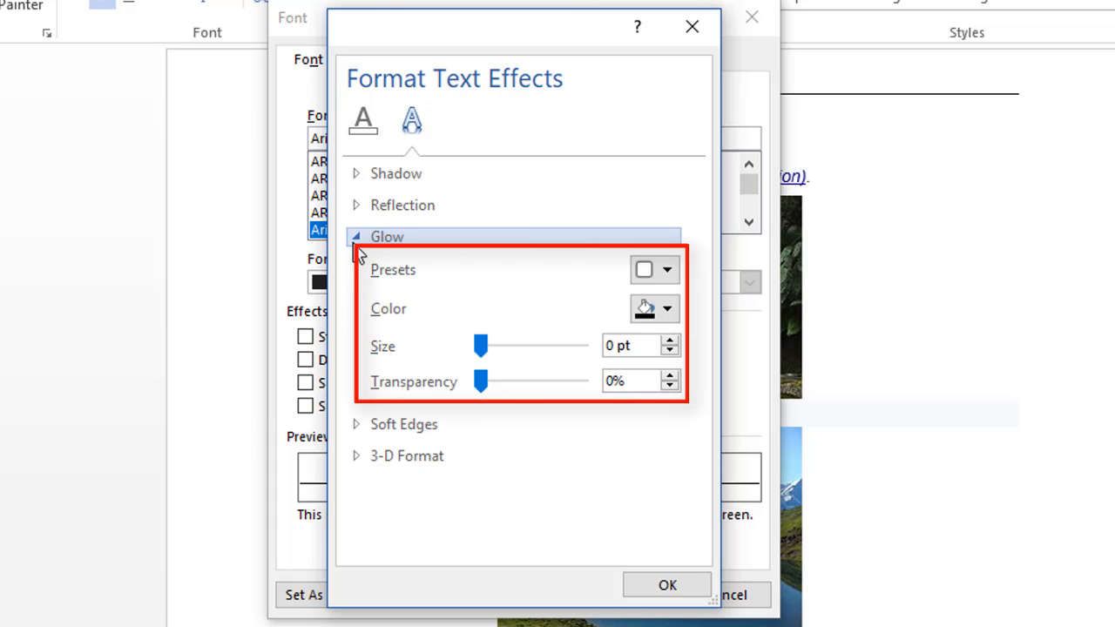
left_click(355, 244)
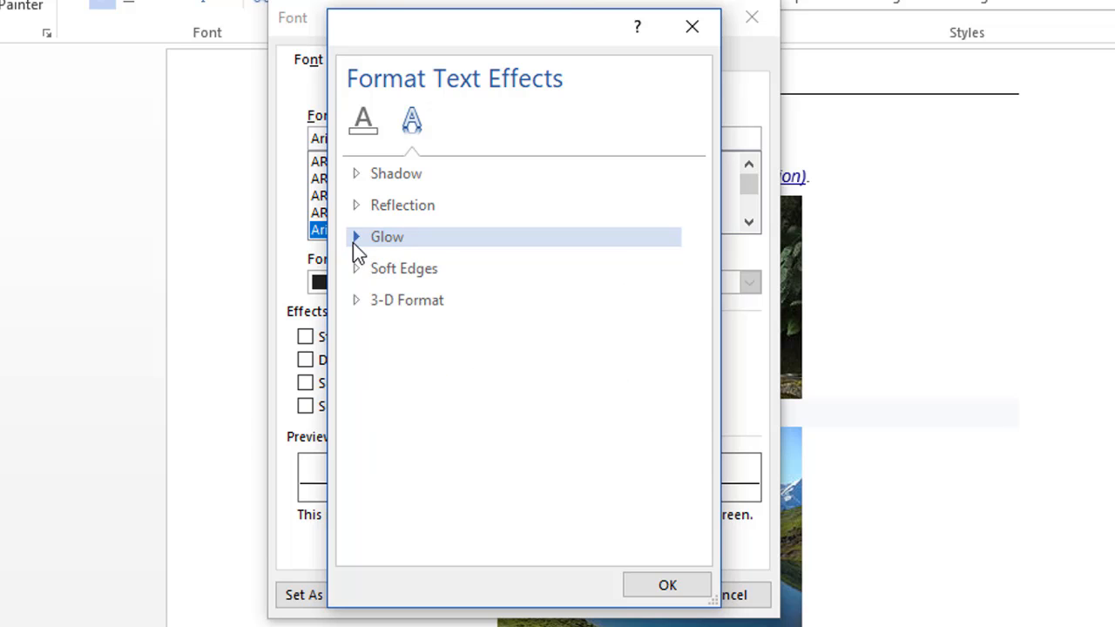
Step: Review the soft edges and 3-D format settings down to the reset option, and close the text effects
left_click(355, 268)
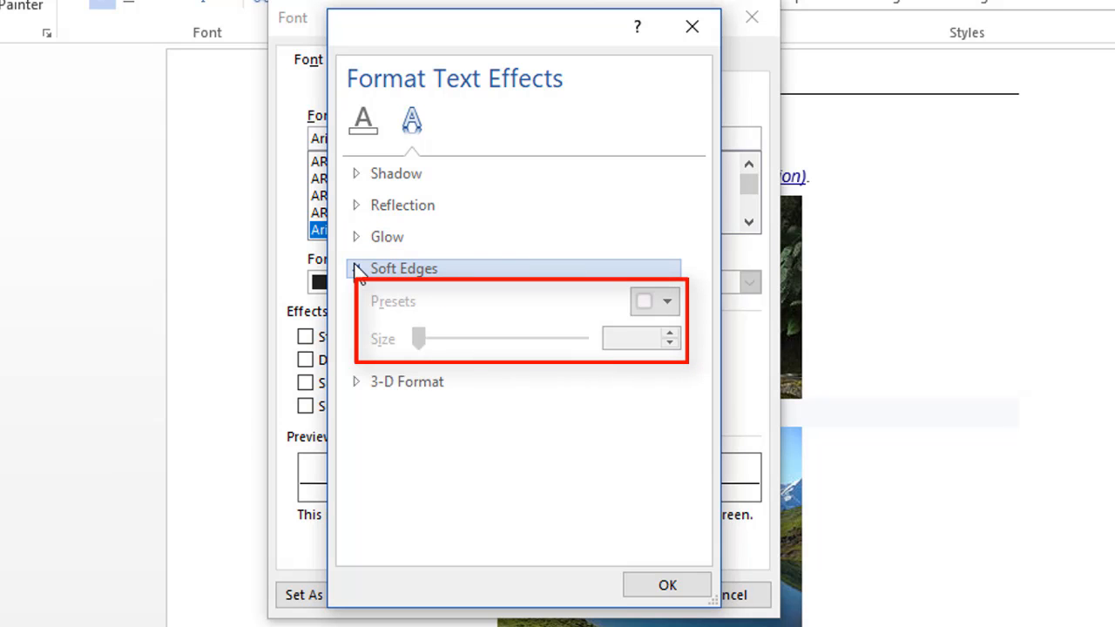
left_click(357, 269)
left_click(357, 301)
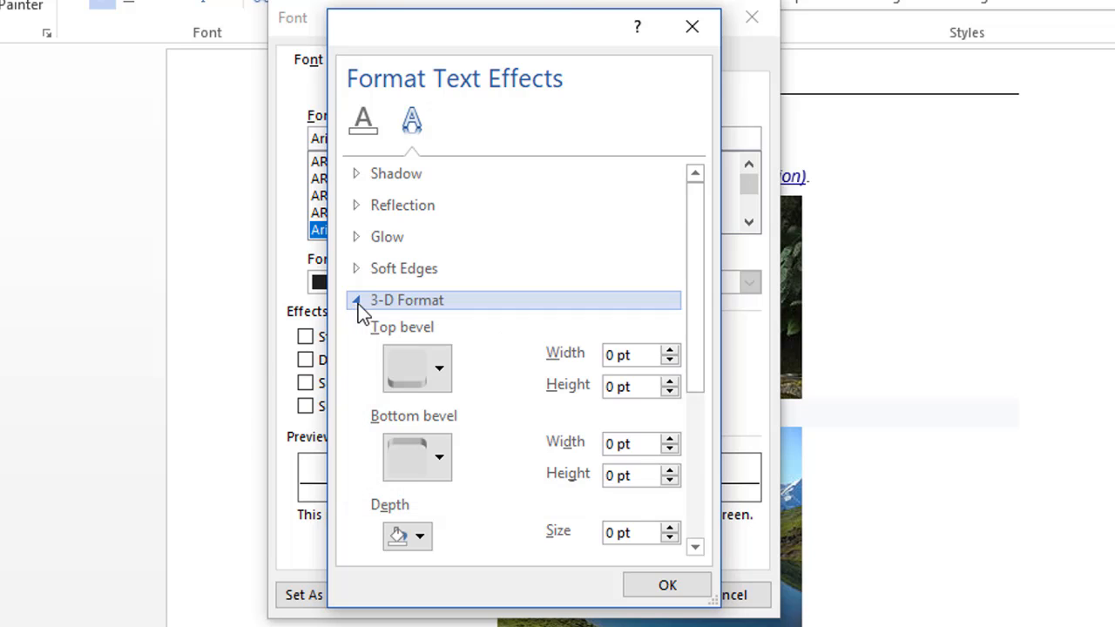
scroll(359, 310, "down", 3)
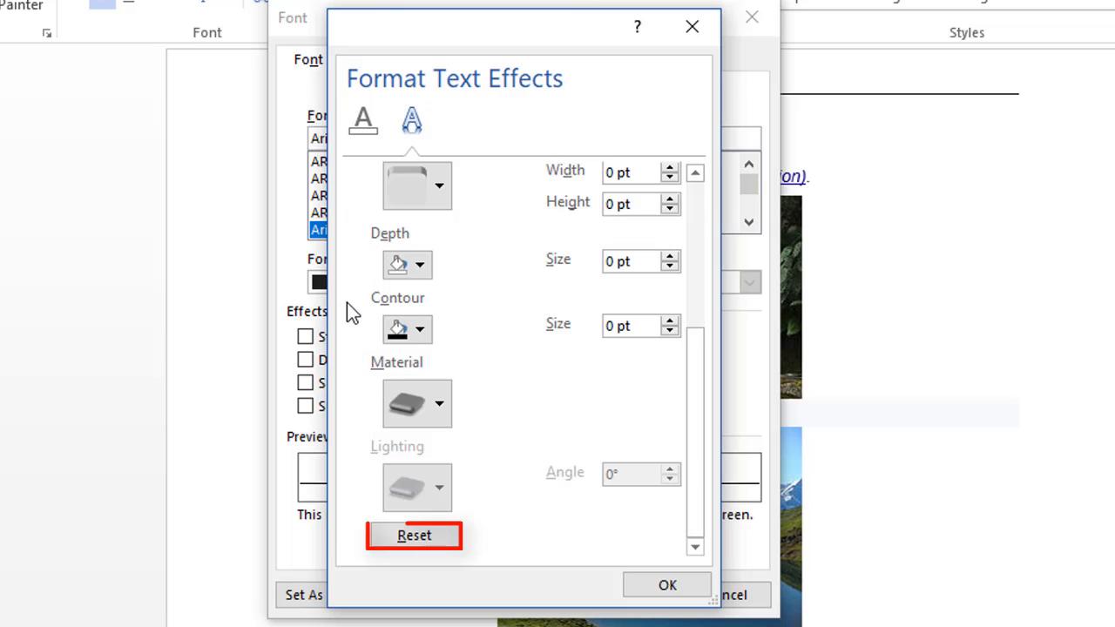
left_click(667, 586)
Step: Examine the advanced character spacing settings, including the spacing and position choices, without changing them
left_click(397, 68)
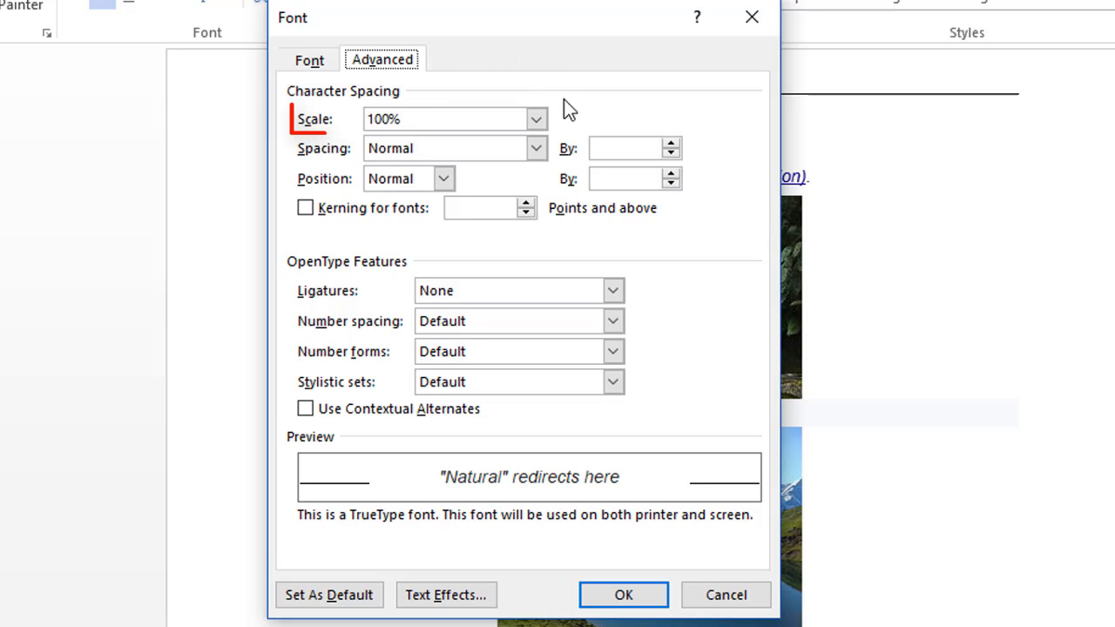
left_click(538, 148)
left_click(538, 148)
left_click(448, 180)
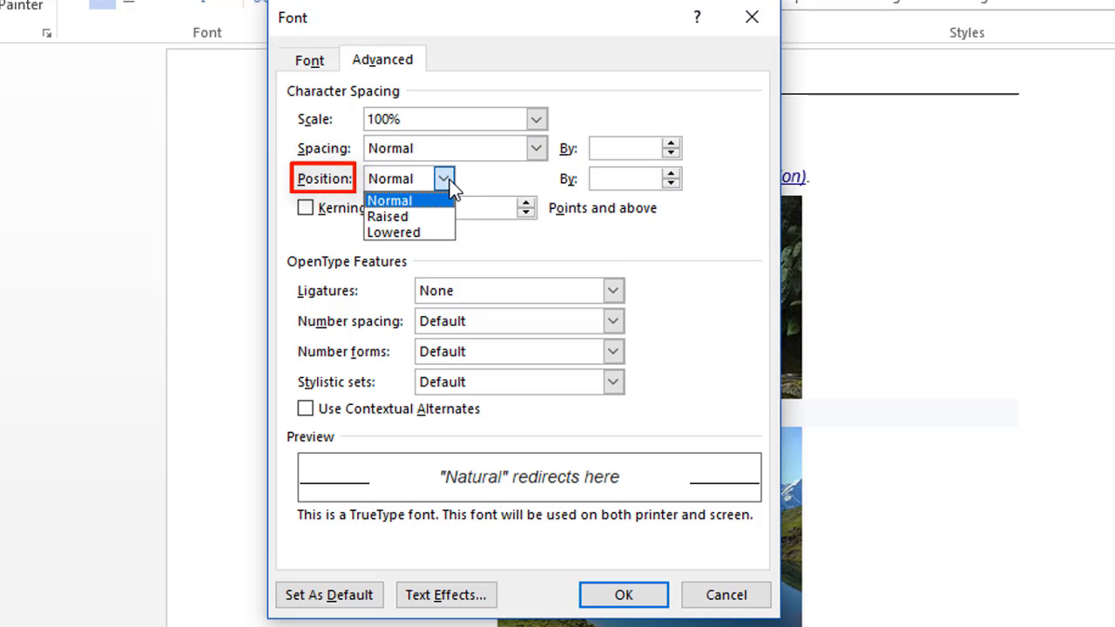
left_click(448, 182)
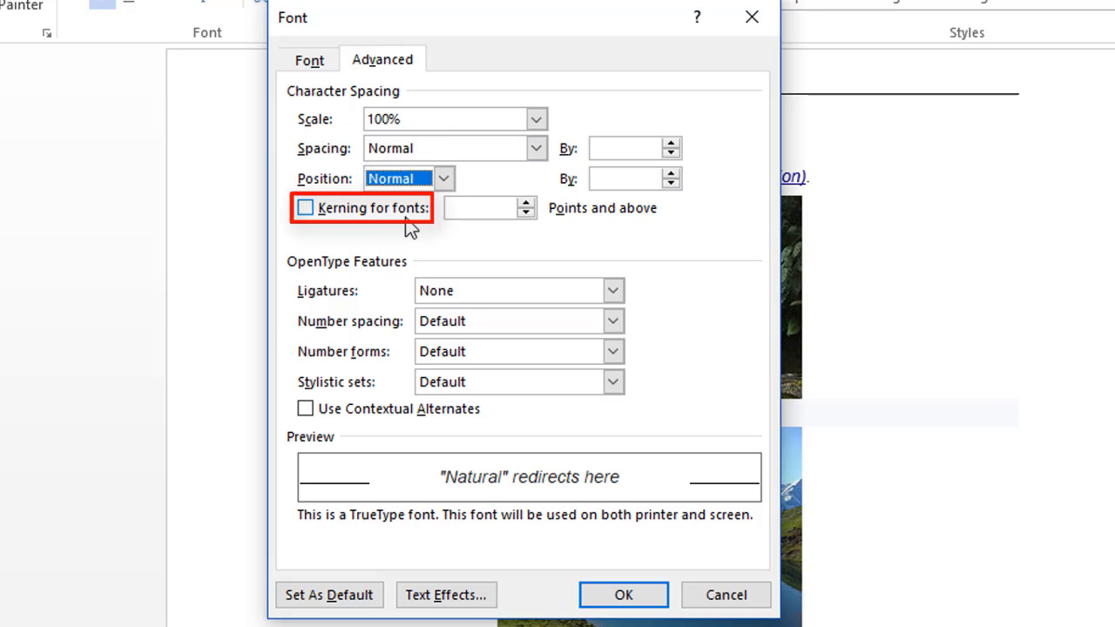
Step: Review the OpenType choices for ligatures, number spacing, number forms and stylistic sets, and leave the font settings without applying changes
left_click(614, 291)
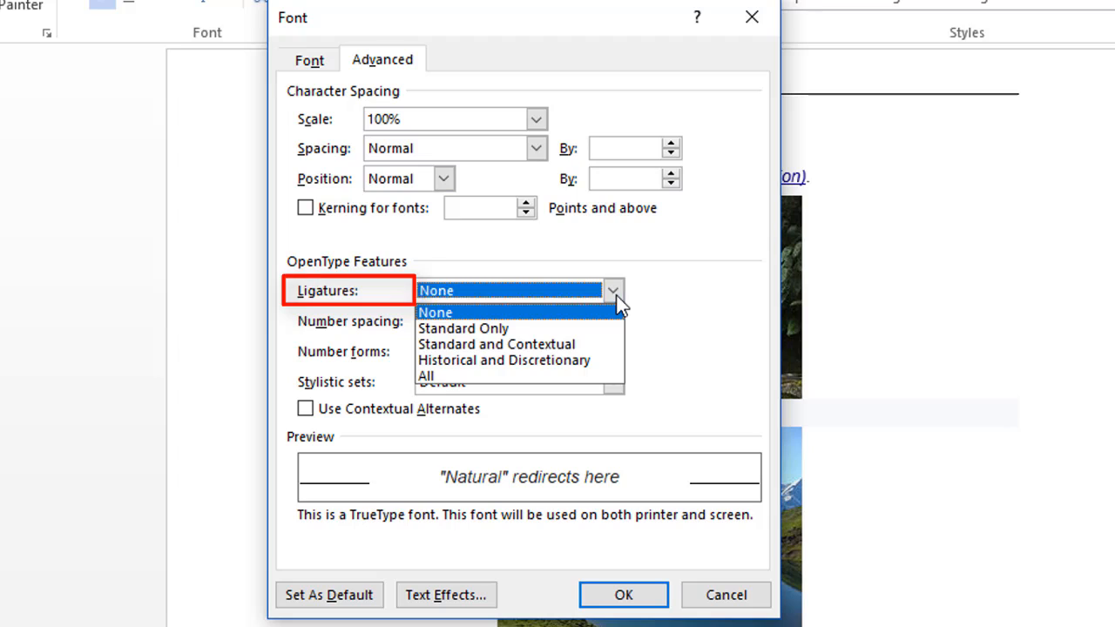
left_click(616, 295)
left_click(614, 321)
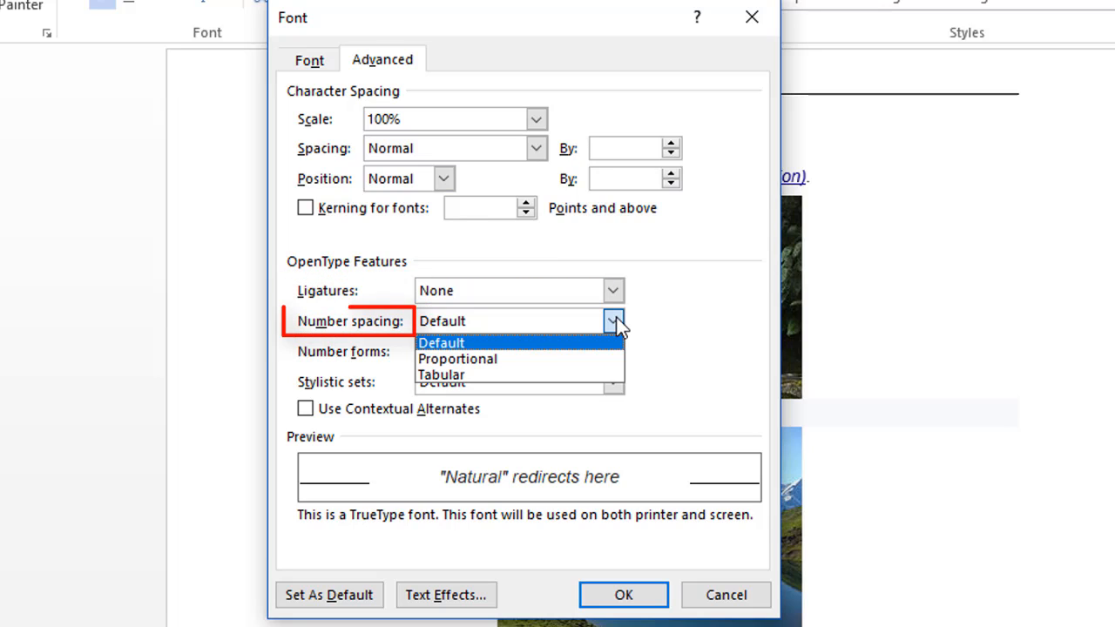
left_click(616, 325)
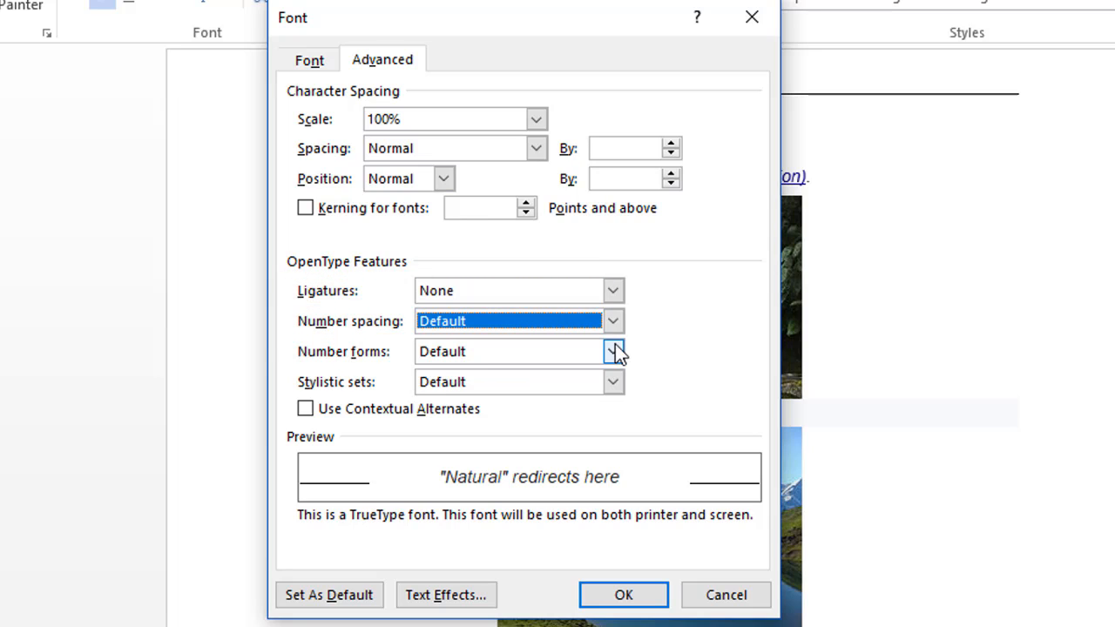
left_click(615, 351)
left_click(615, 353)
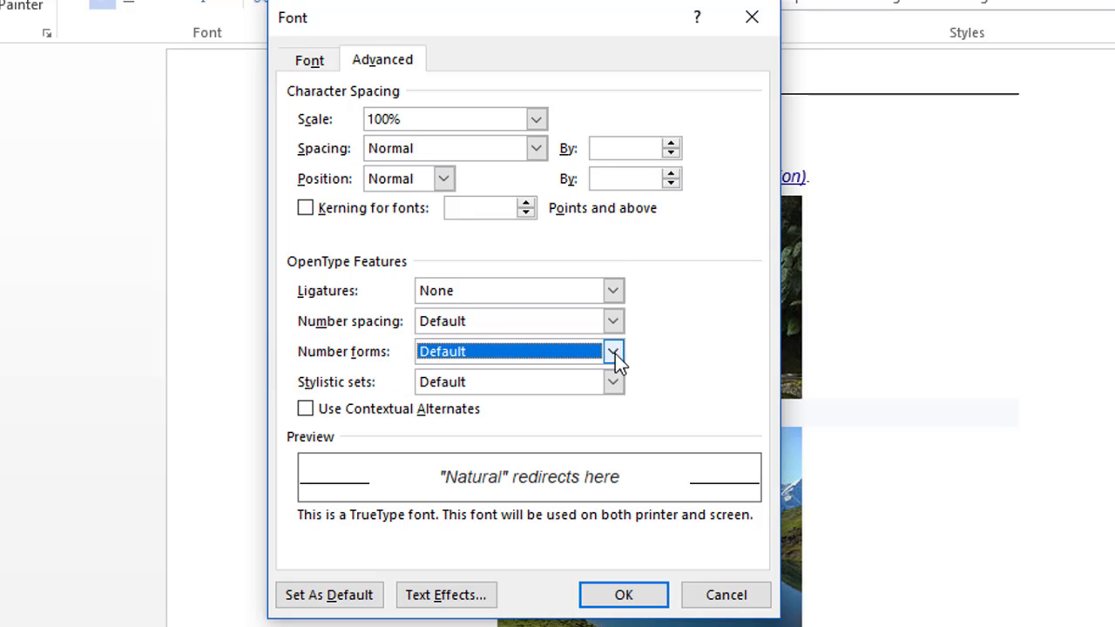
left_click(615, 380)
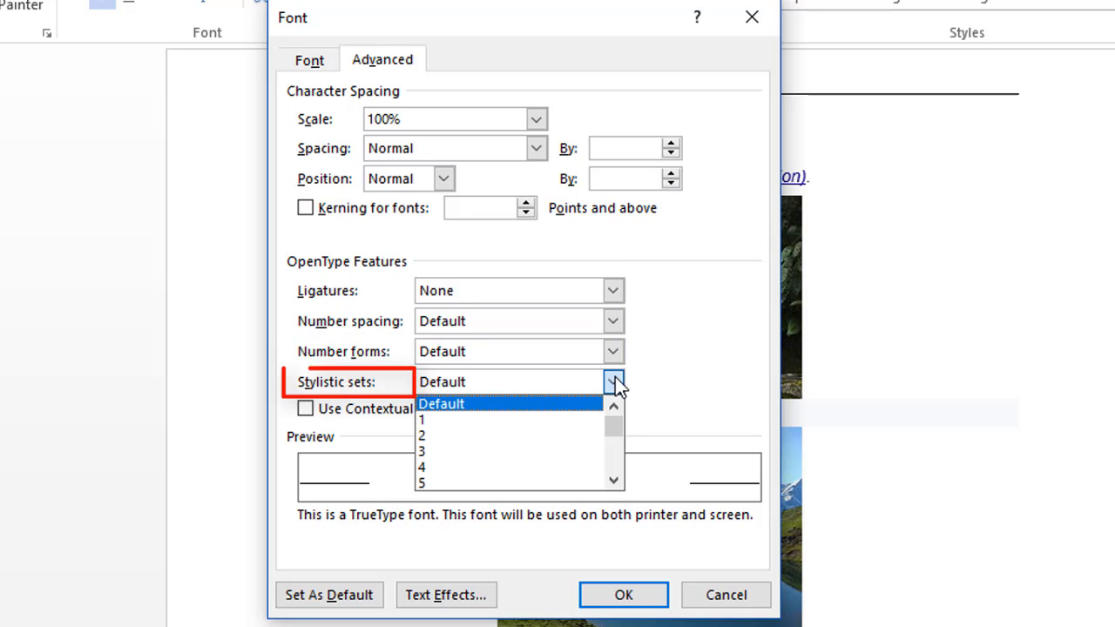
left_click(615, 381)
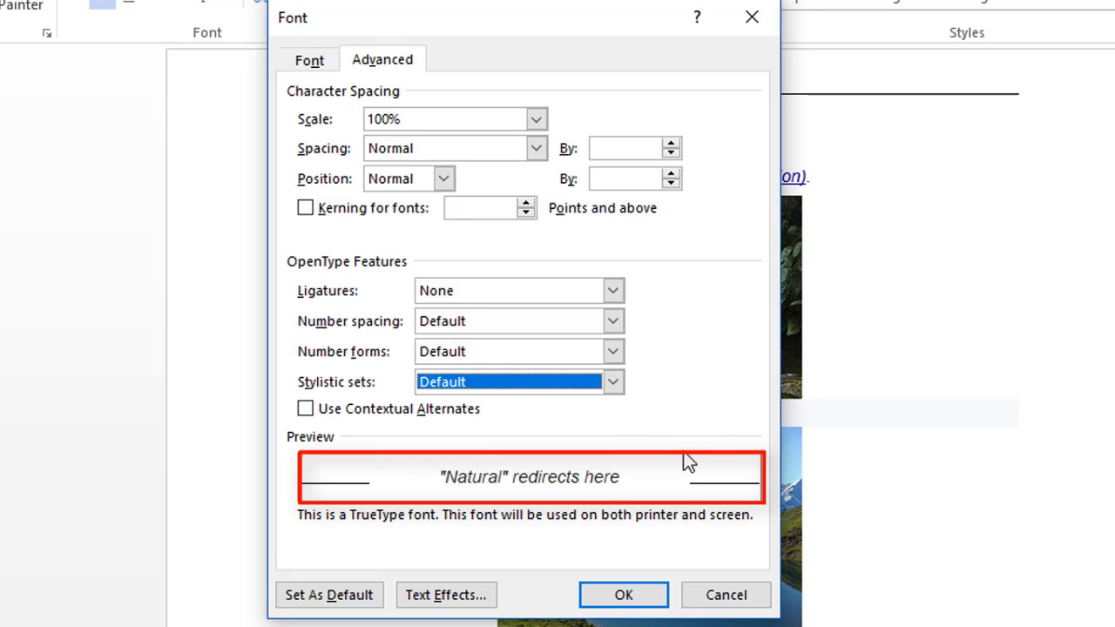
left_click(727, 597)
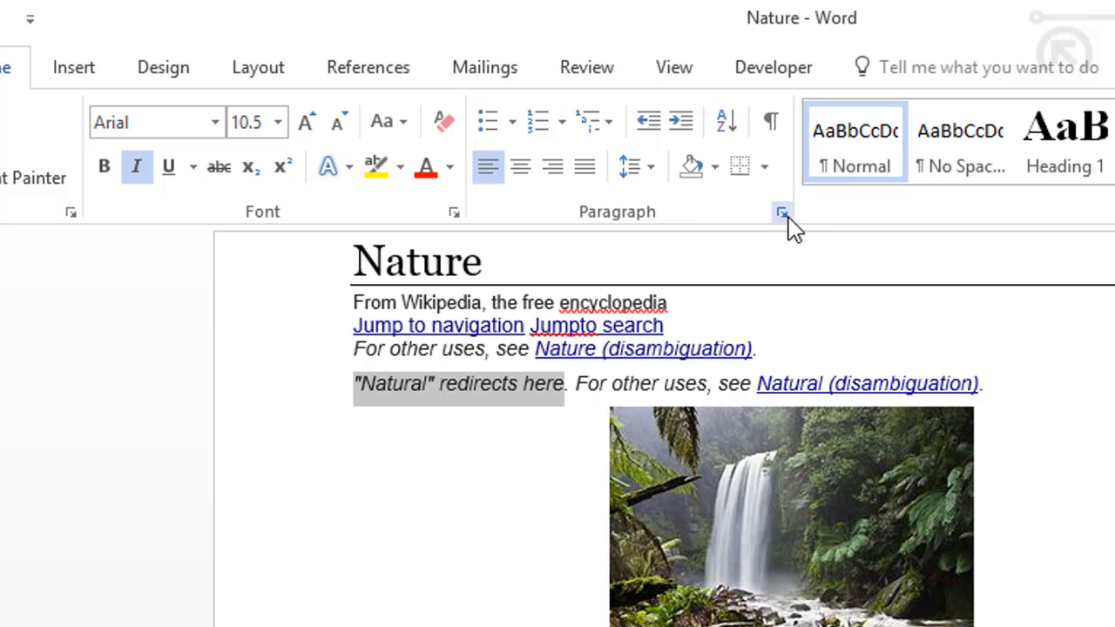
Step: View the bullet, numbering and multilevel list choices for the paragraph without applying any
left_click(511, 129)
left_click(511, 129)
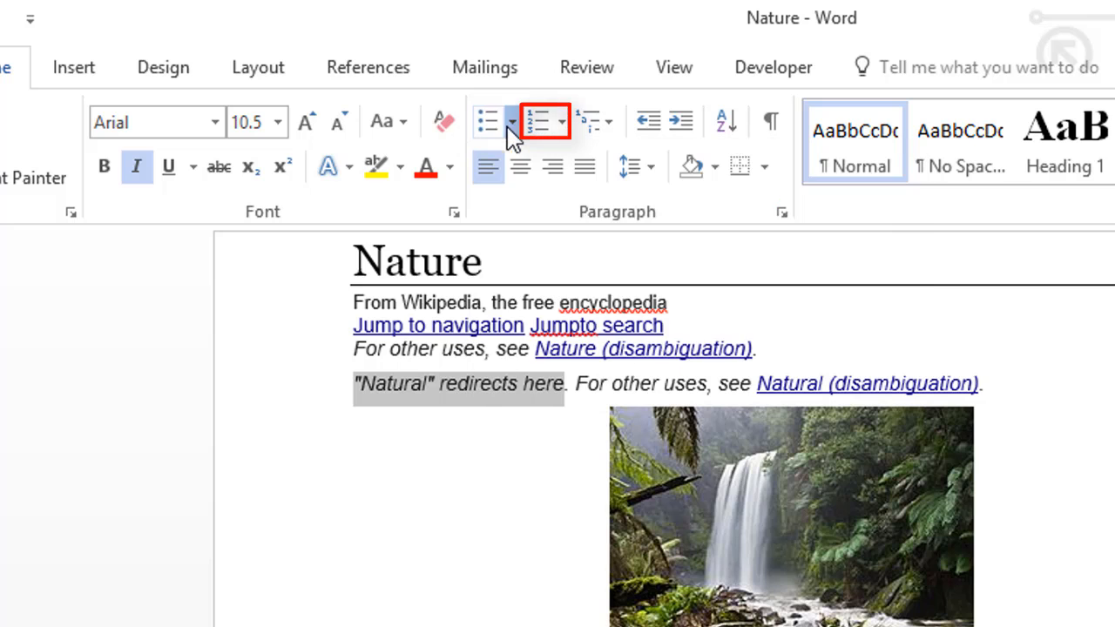
left_click(563, 129)
left_click(563, 130)
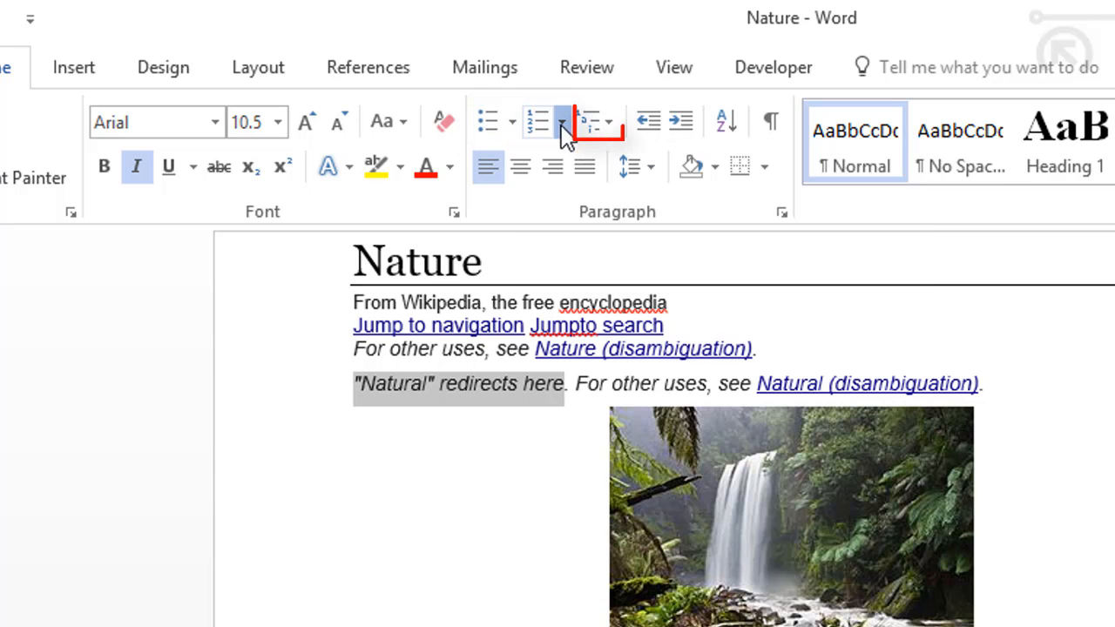
left_click(612, 132)
left_click(615, 138)
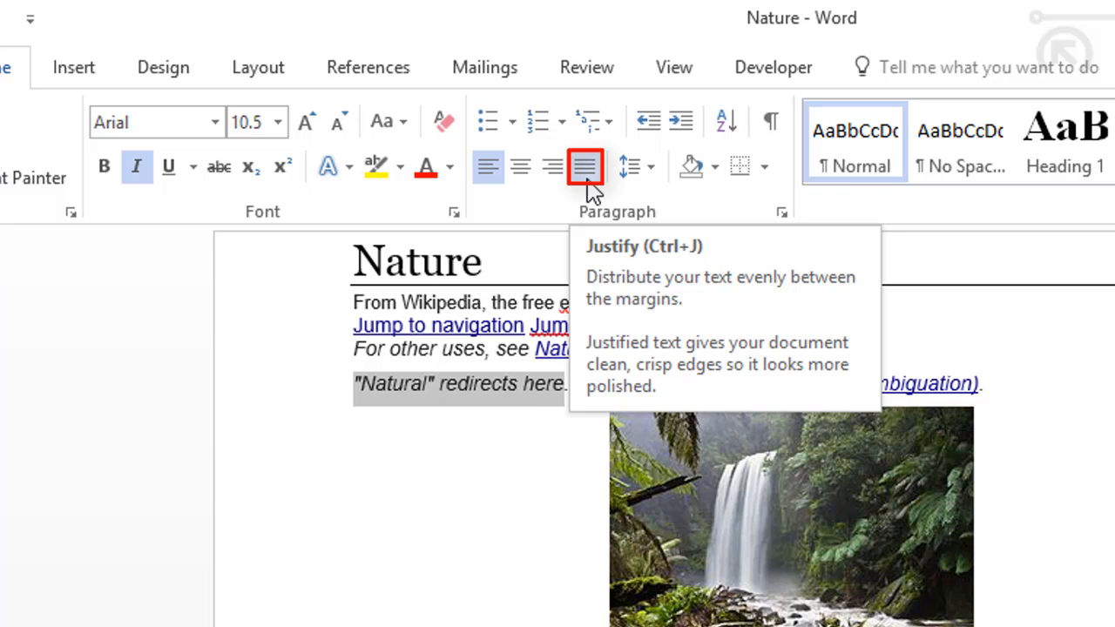
Step: Review the paragraph's line spacing, shading color and border options without applying any
left_click(638, 175)
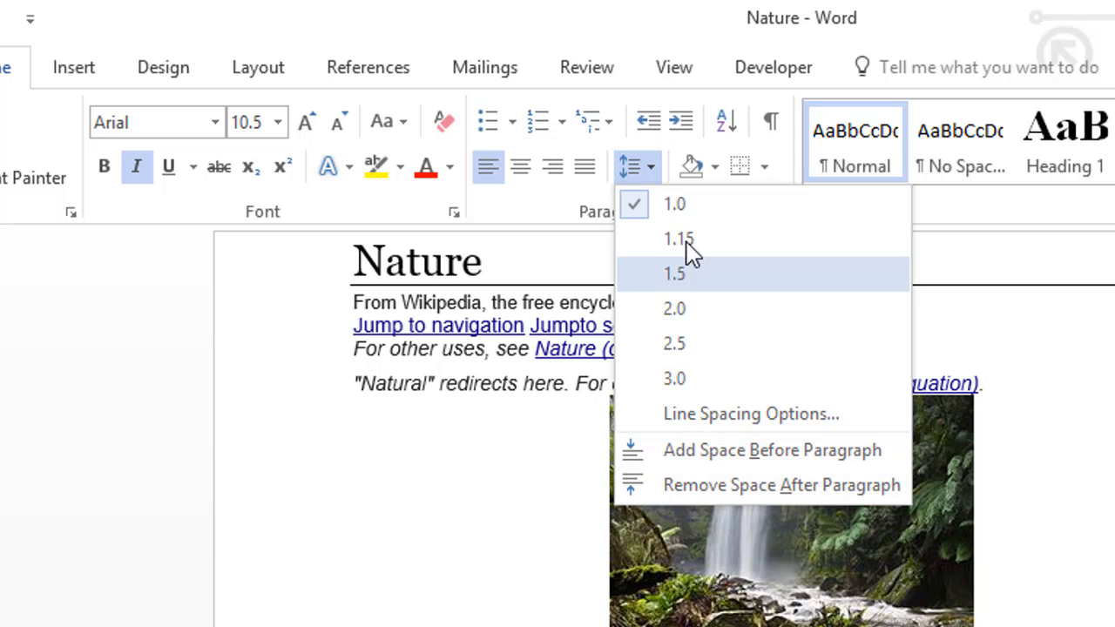
left_click(716, 166)
left_click(716, 165)
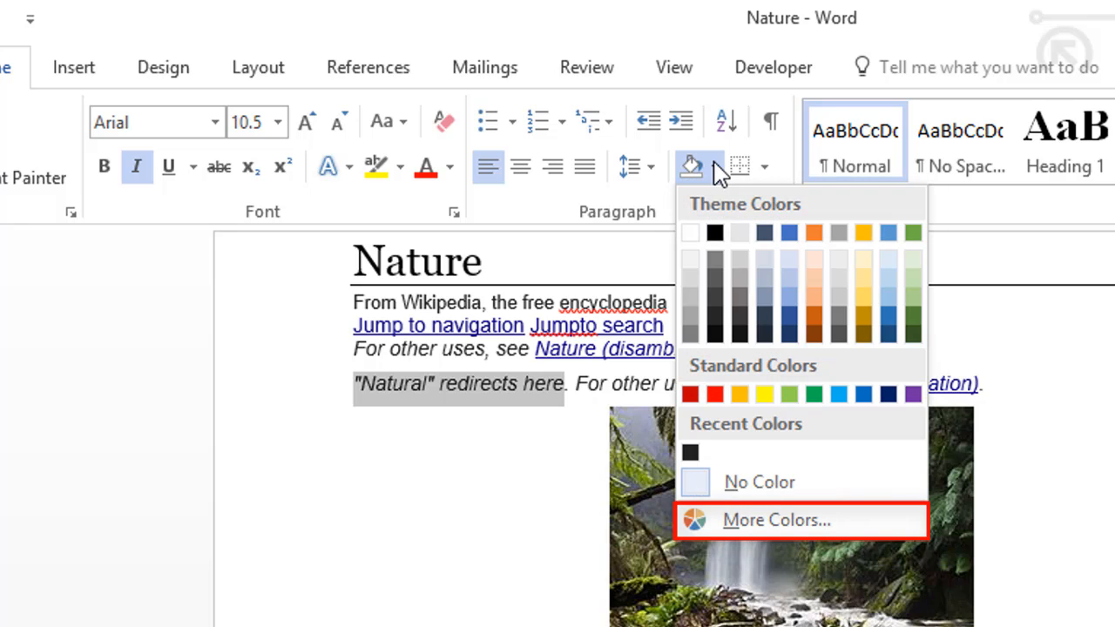
left_click(715, 170)
left_click(763, 168)
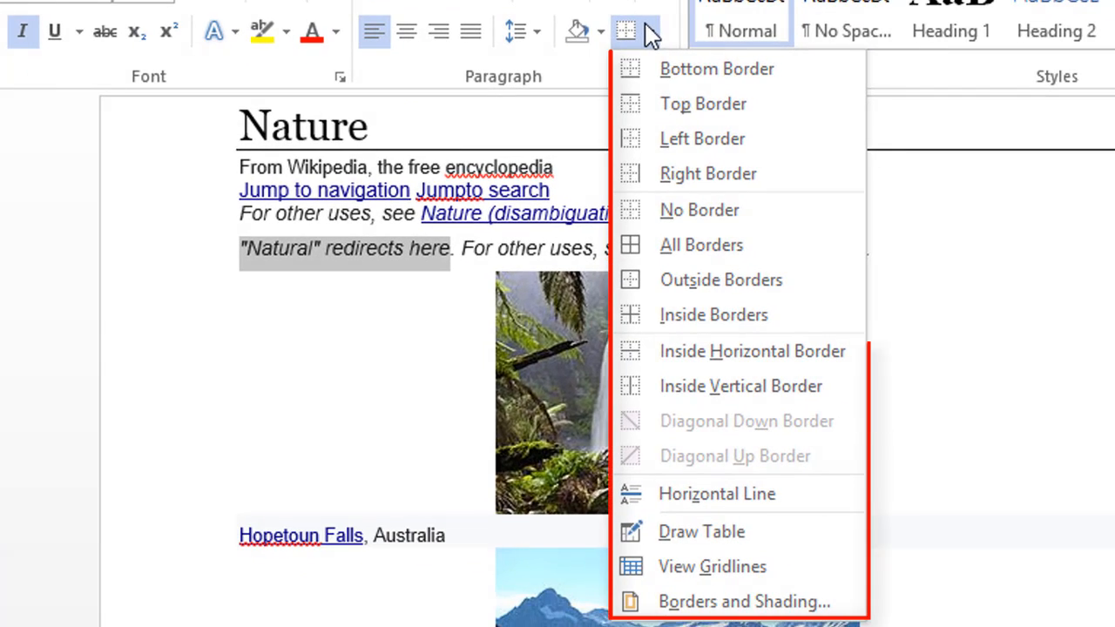
left_click(764, 169)
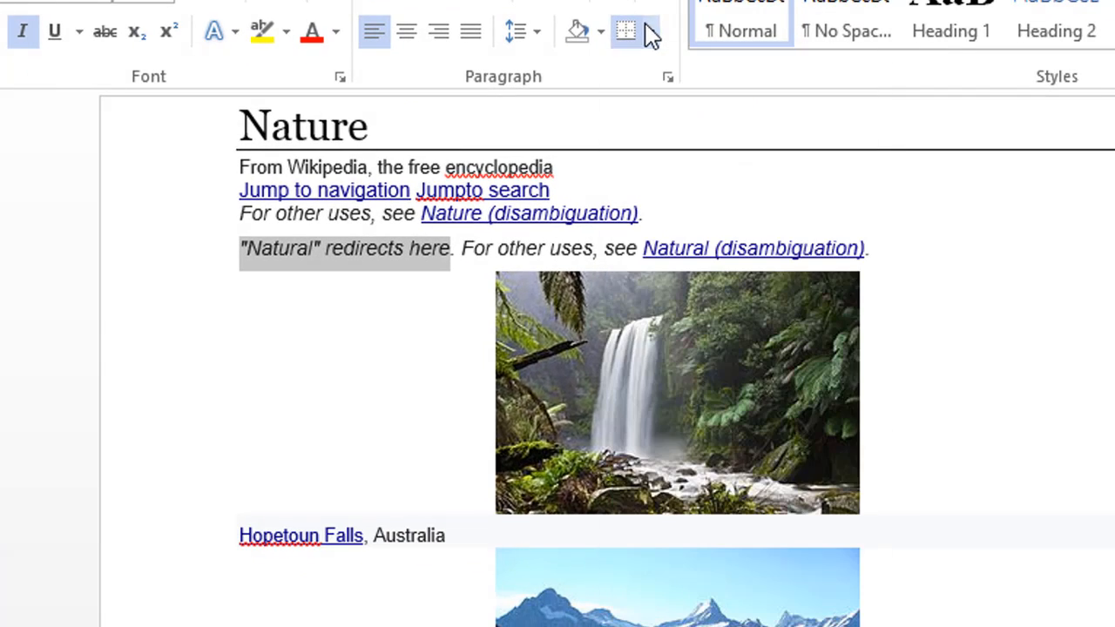
Step: Open the detailed paragraph settings and review the alignment and outline level choices for the paragraph without changing them
left_click(668, 78)
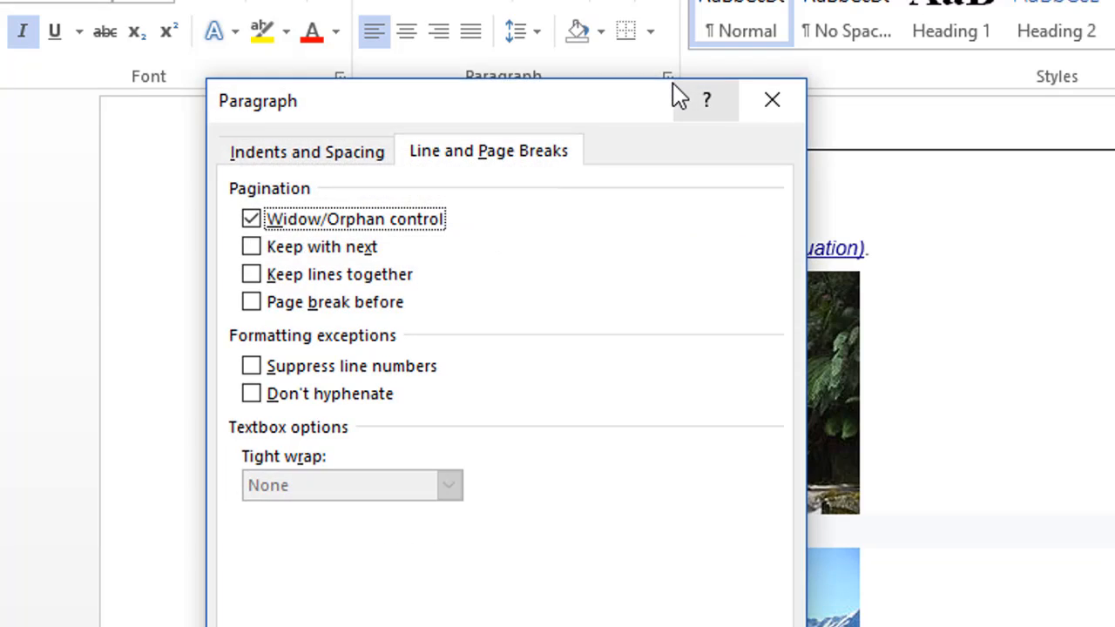
left_click(342, 152)
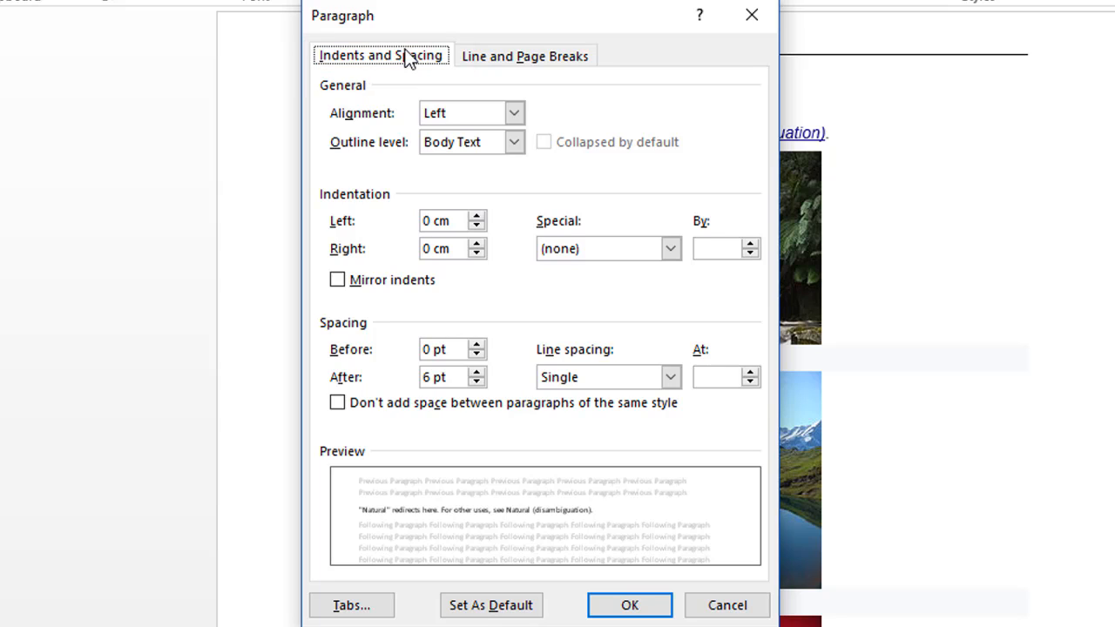
left_click(515, 113)
left_click(515, 113)
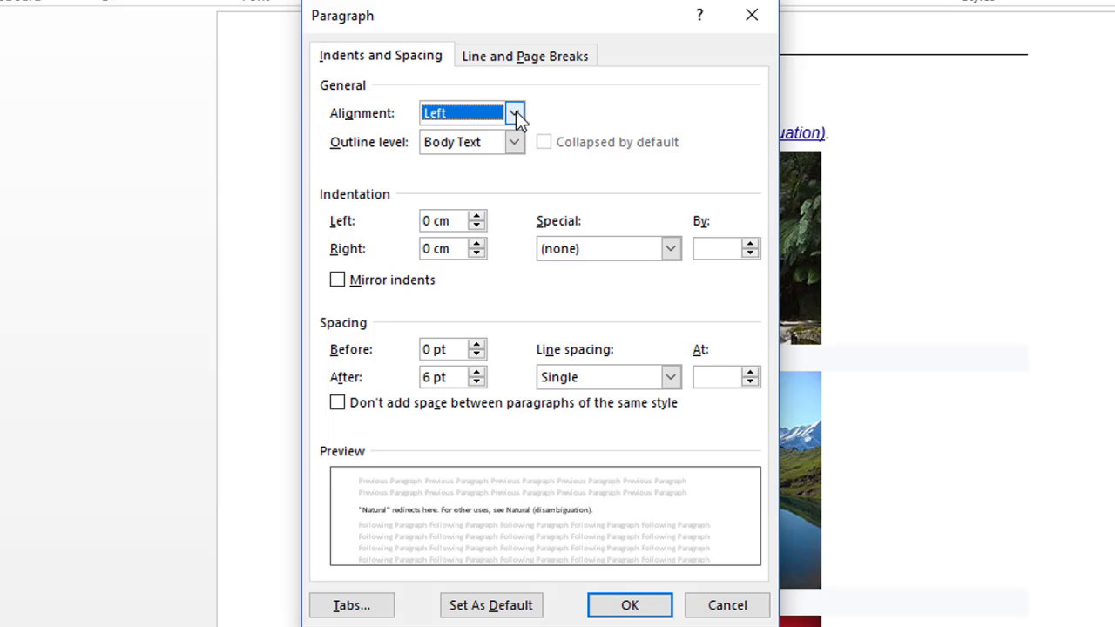
left_click(515, 142)
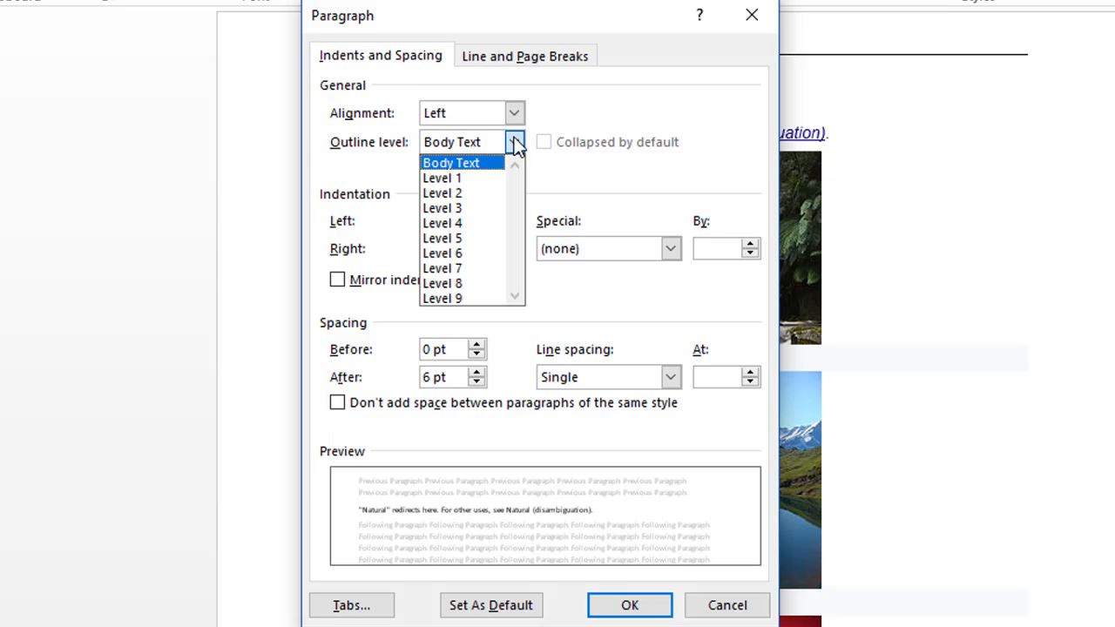
left_click(515, 142)
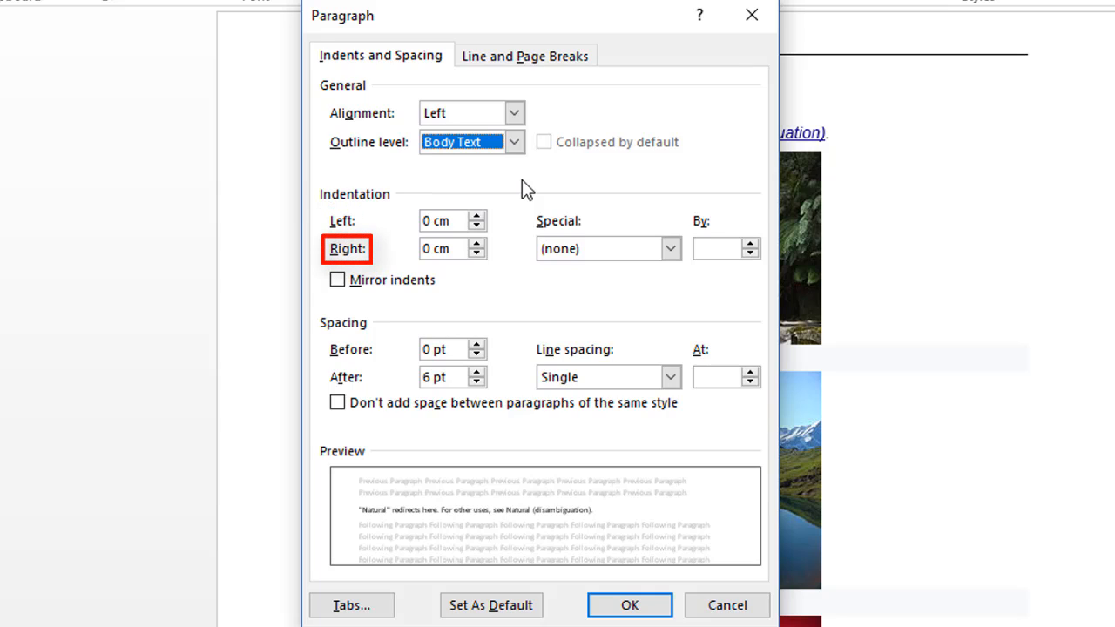
Step: Review the special indentation, line spacing and page break options, and leave the paragraph settings without applying changes
left_click(677, 251)
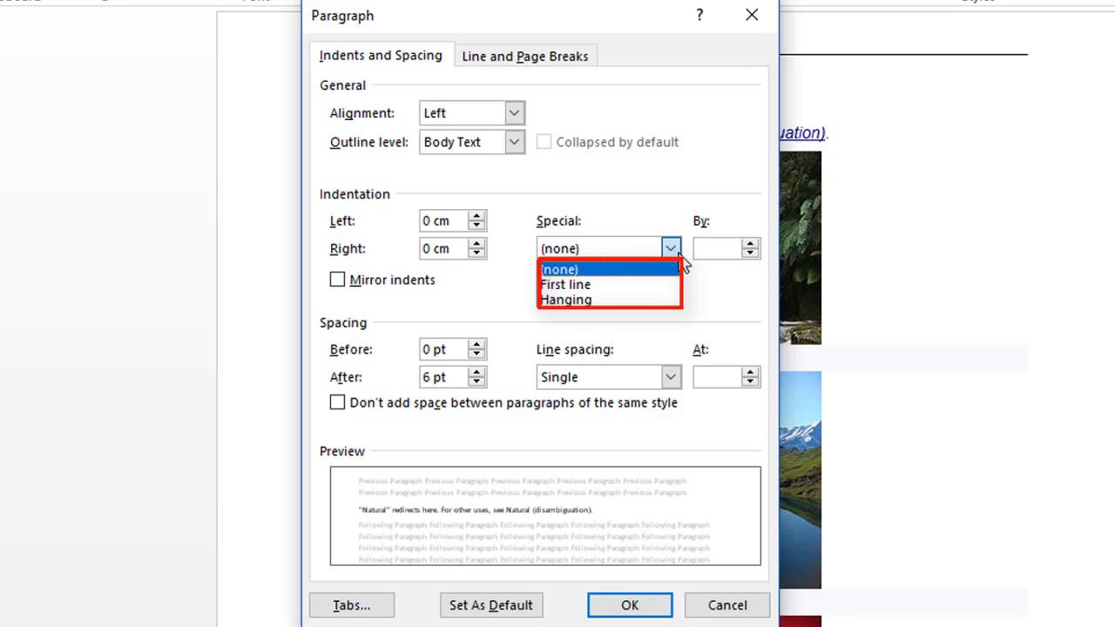
left_click(678, 255)
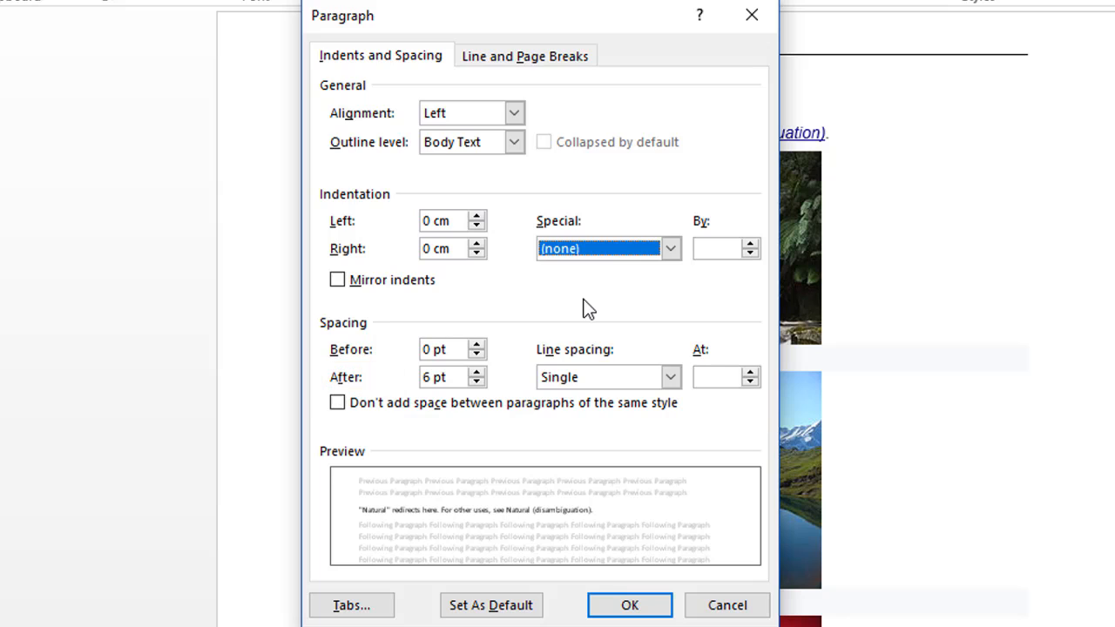
left_click(670, 377)
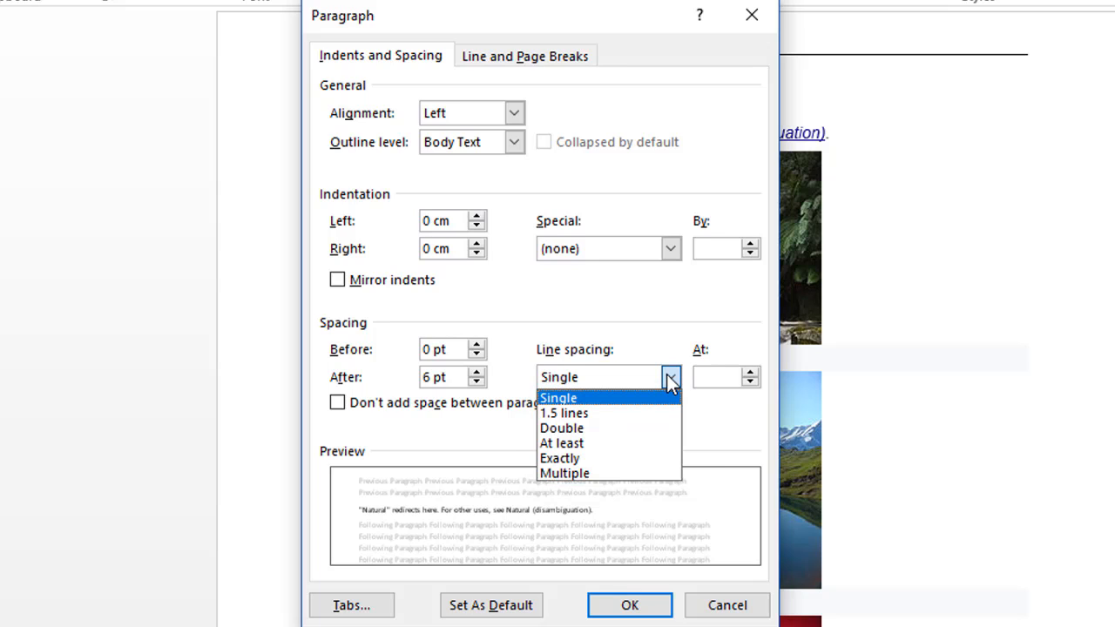
left_click(669, 378)
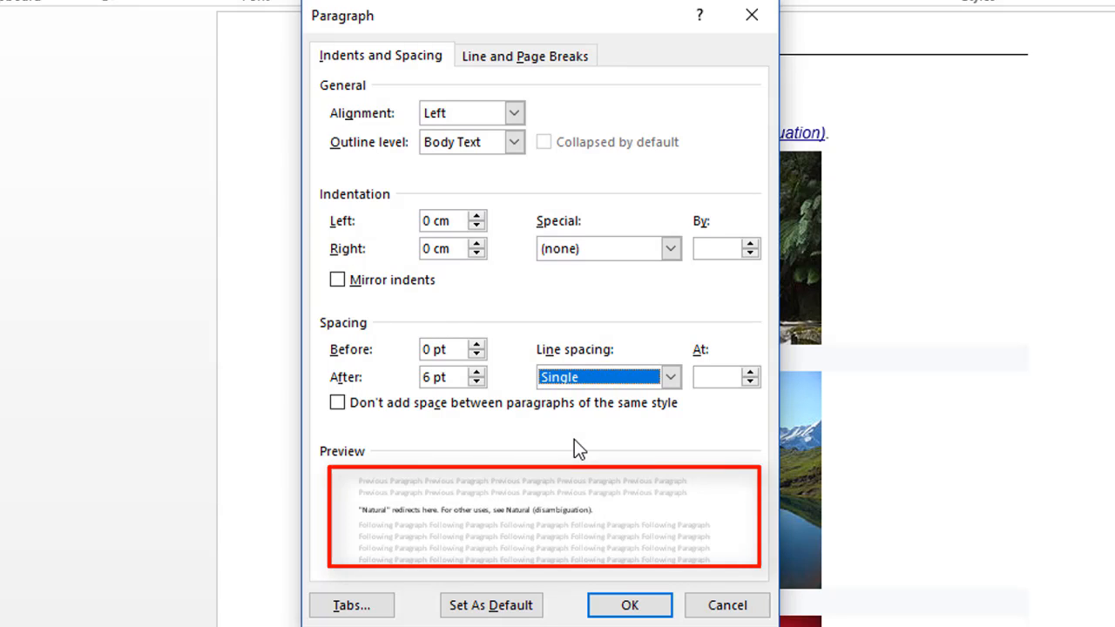
left_click(518, 54)
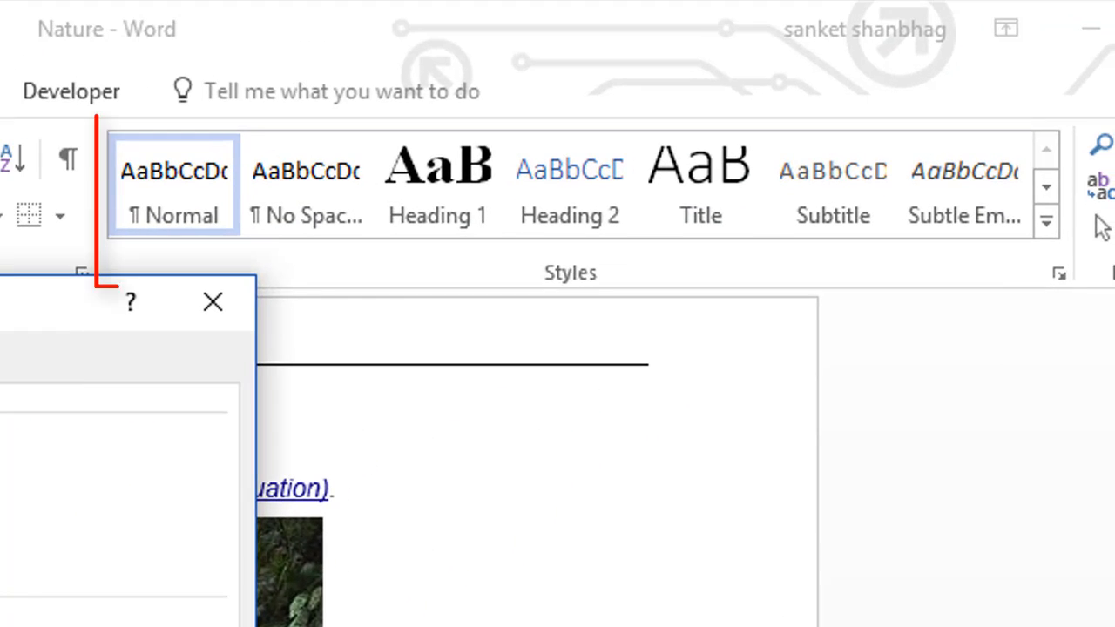
left_click(728, 605)
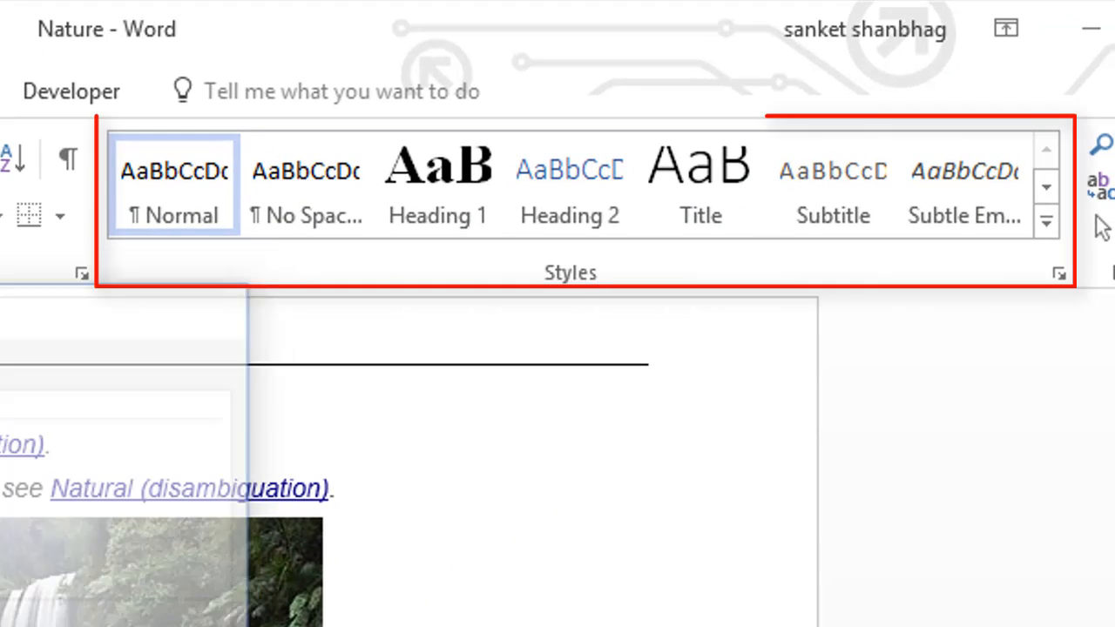
Step: View the full gallery of text styles without applying one, and open the complete Styles list
left_click(1048, 220)
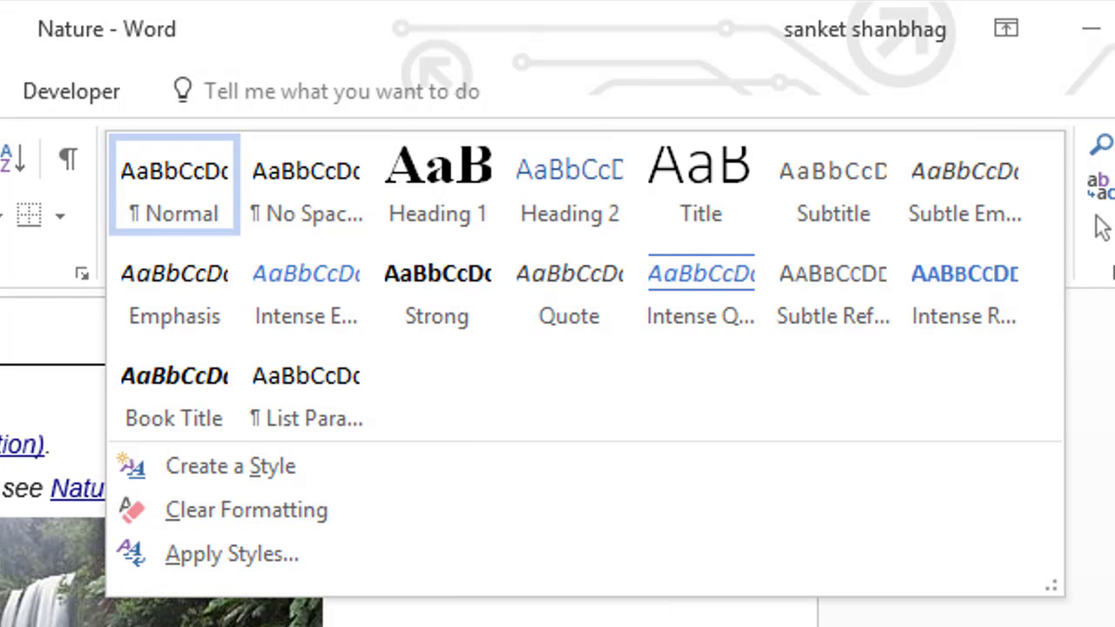
key("Escape")
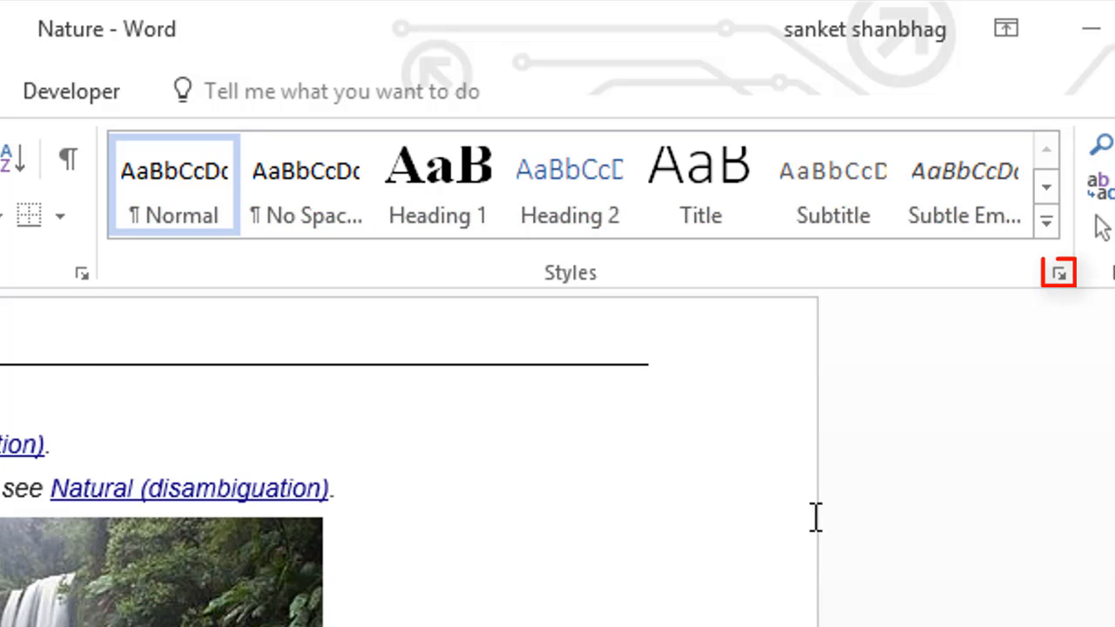
left_click(1060, 273)
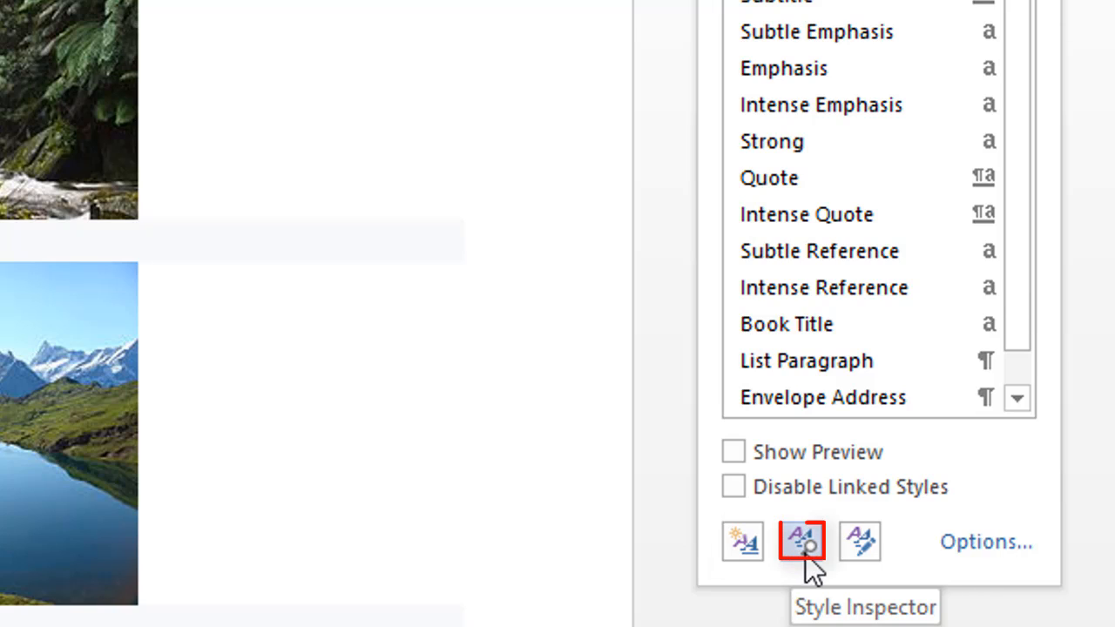
Step: Review the style list's display and sorting options, and leave them without applying changes
left_click(967, 543)
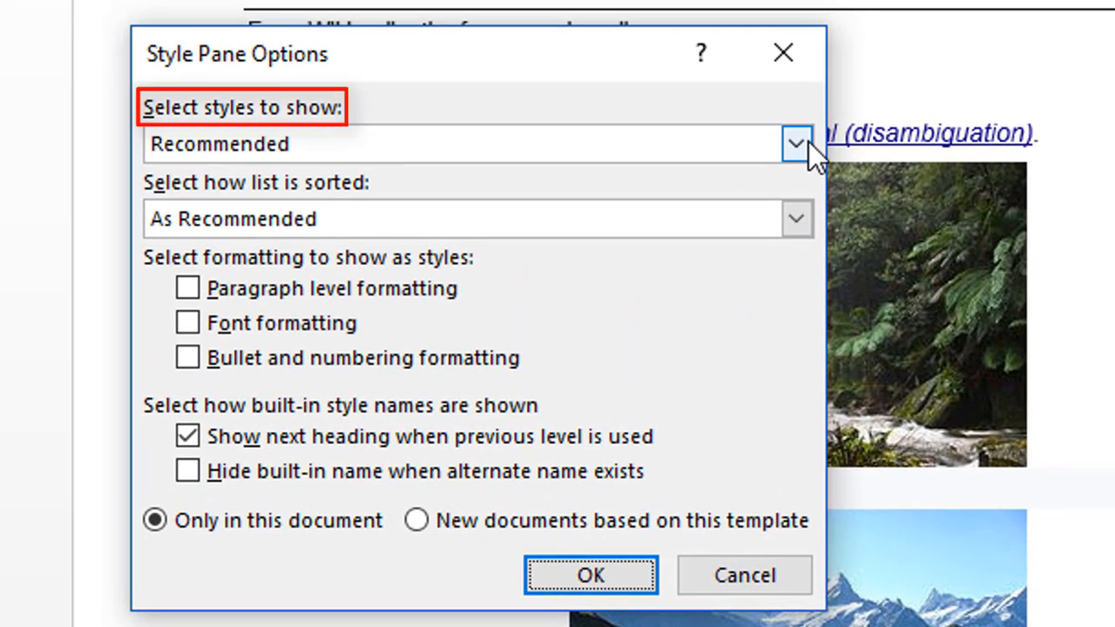
left_click(796, 143)
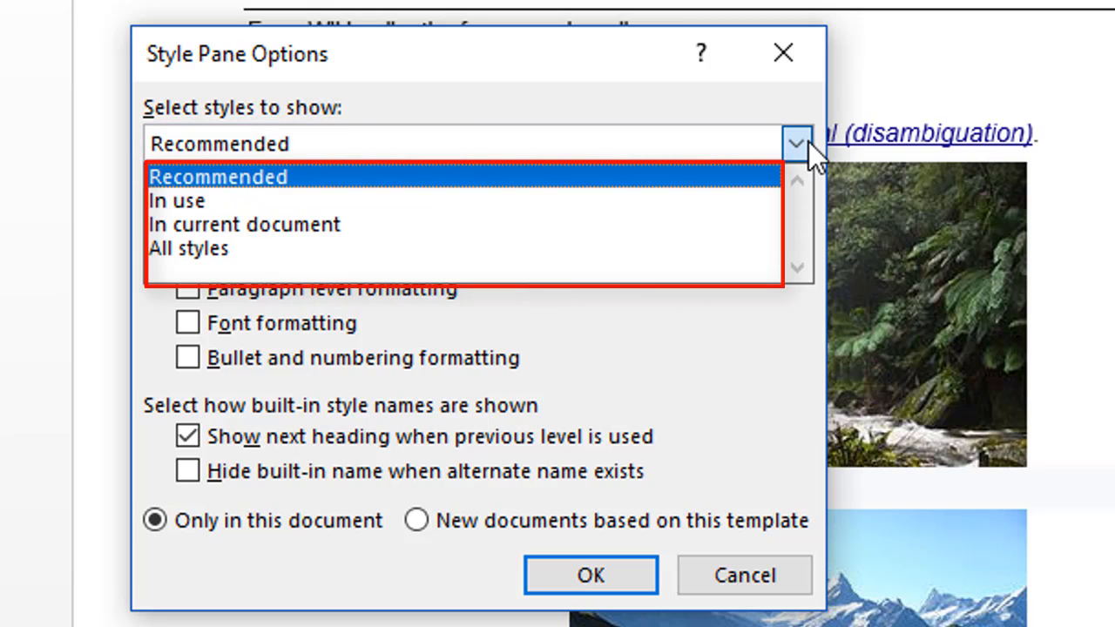
left_click(809, 142)
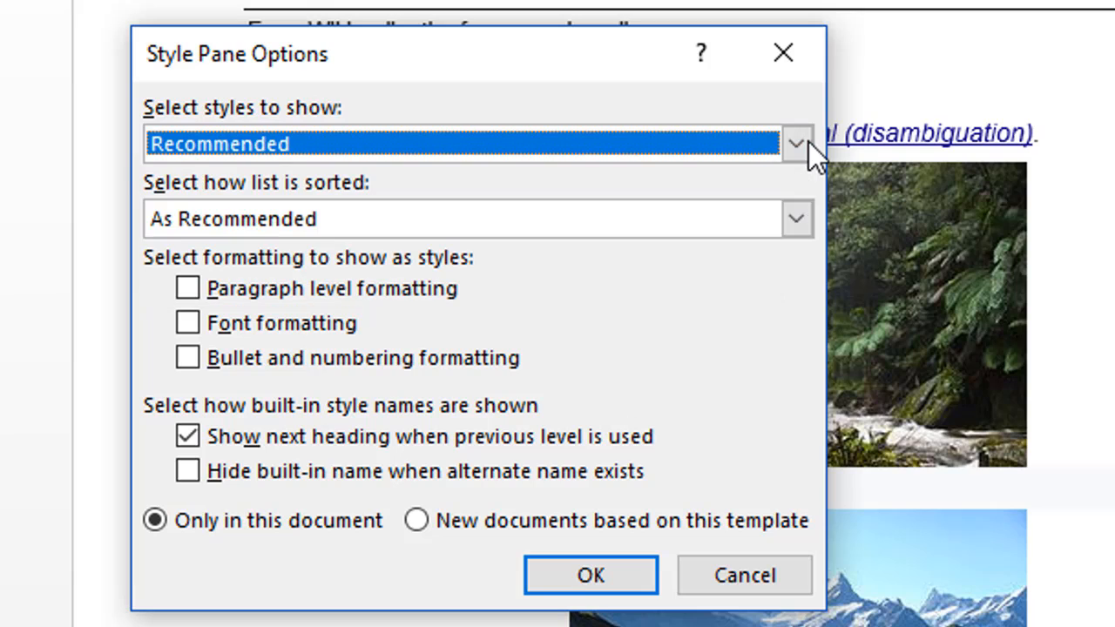
left_click(795, 220)
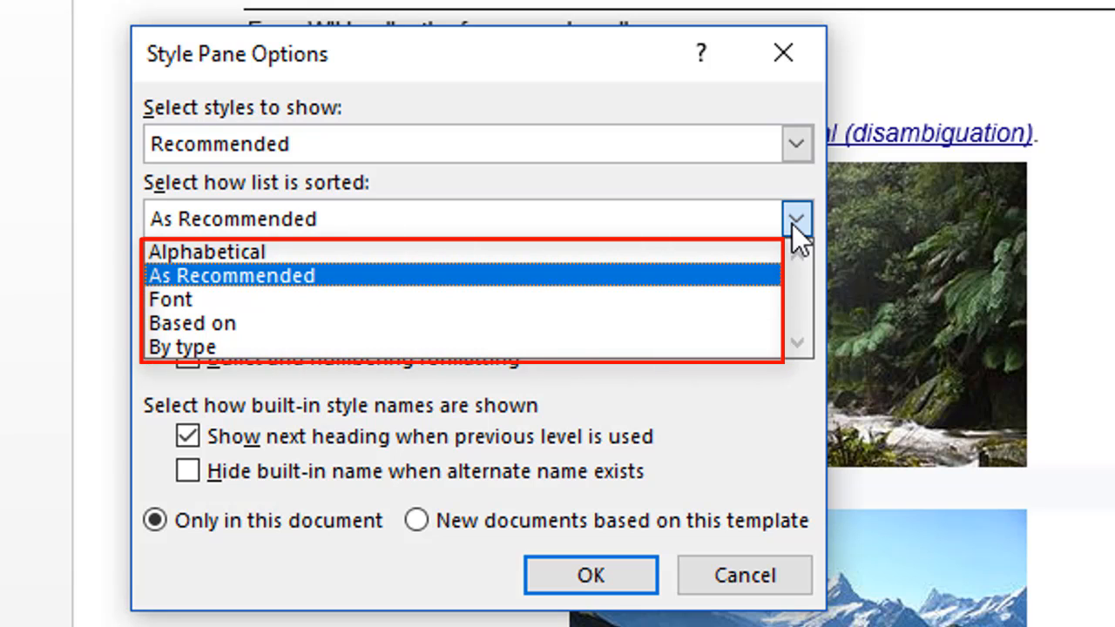
left_click(793, 225)
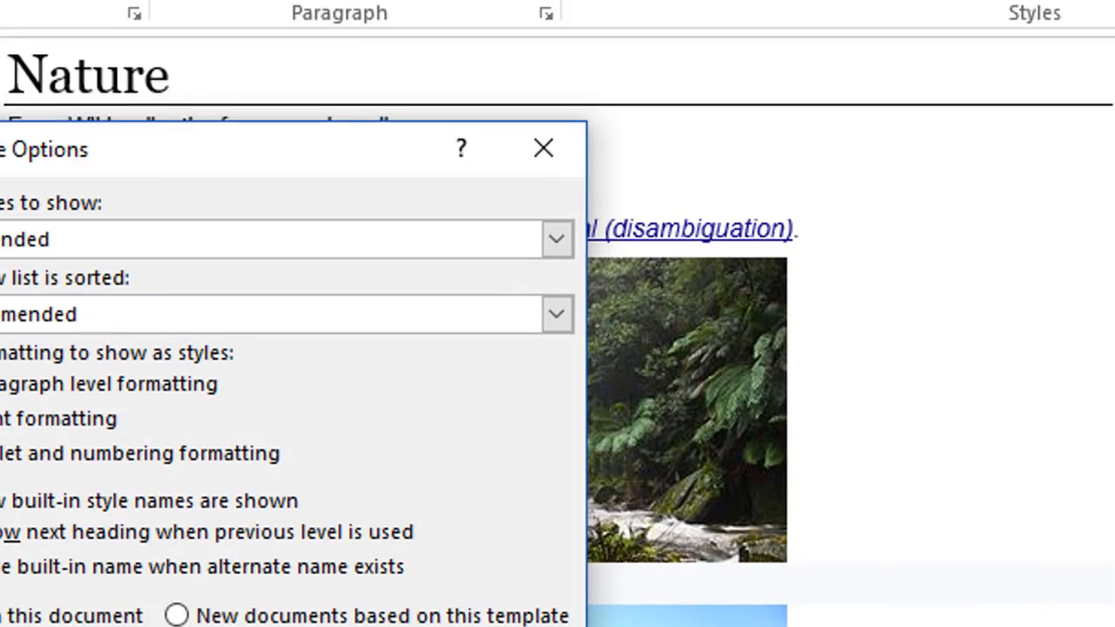
left_click(740, 576)
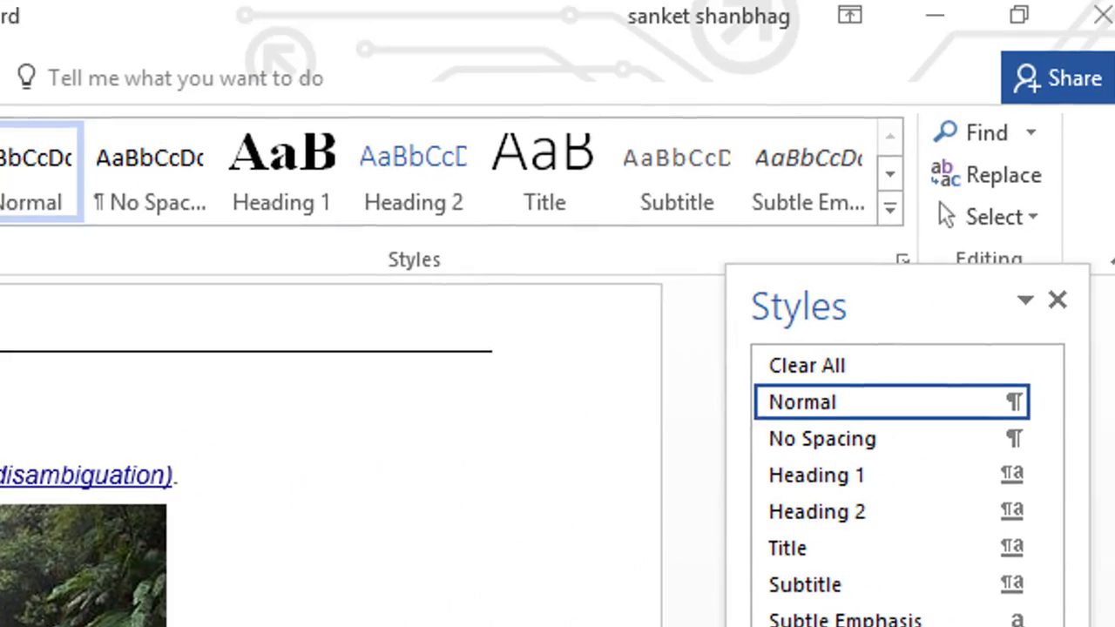
Step: Close the Styles list and find the selected text "Natural" redirects here, viewing the headings, pages and results
left_click(1026, 312)
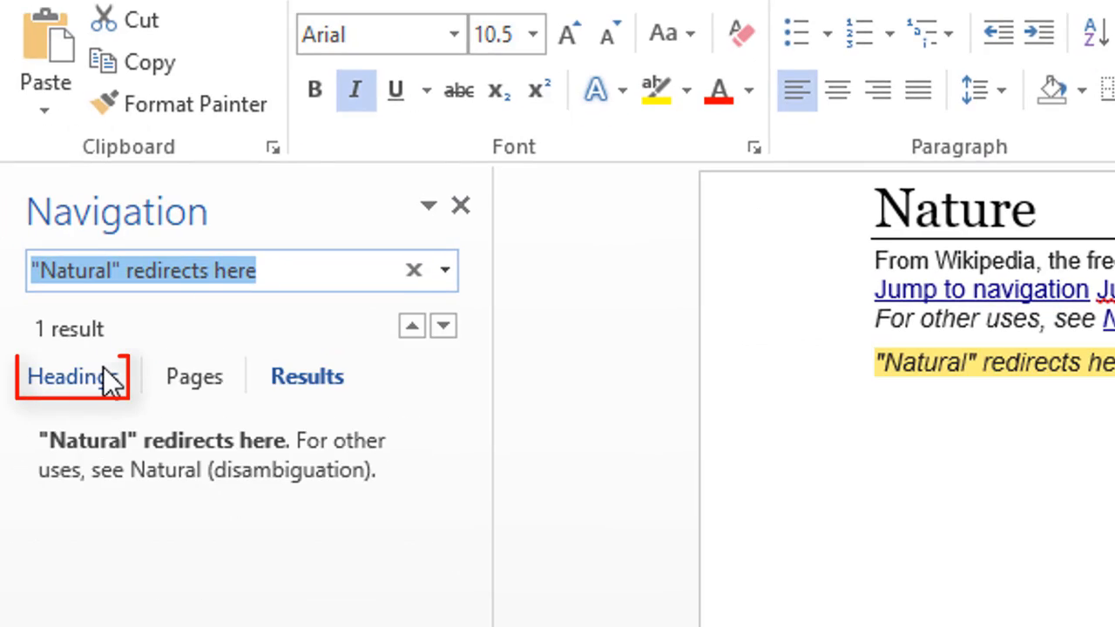
left_click(107, 378)
left_click(199, 384)
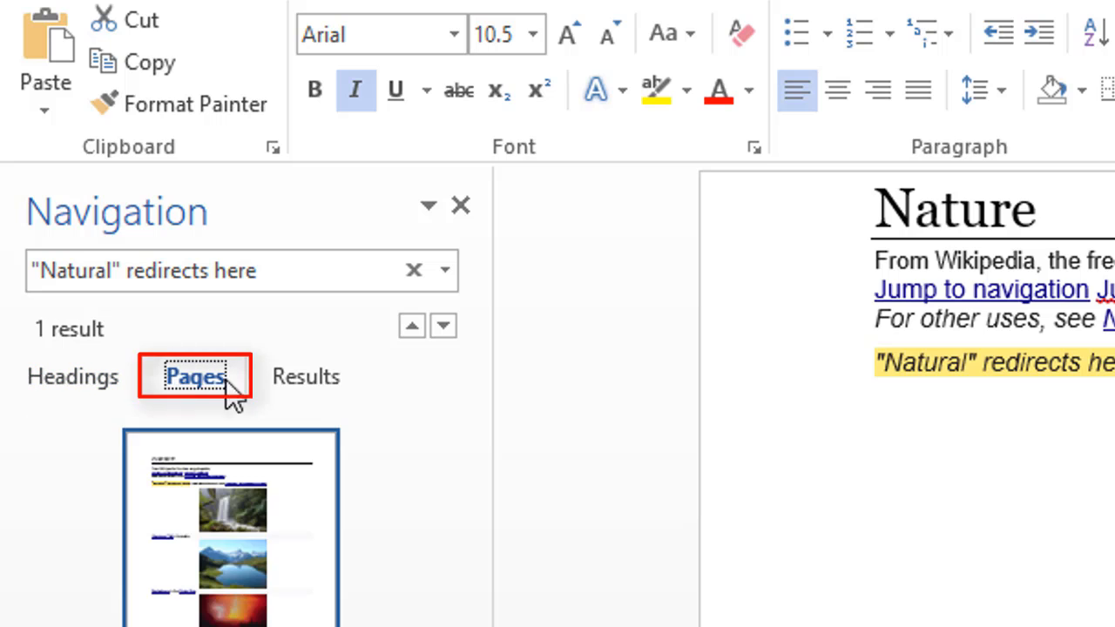
left_click(294, 370)
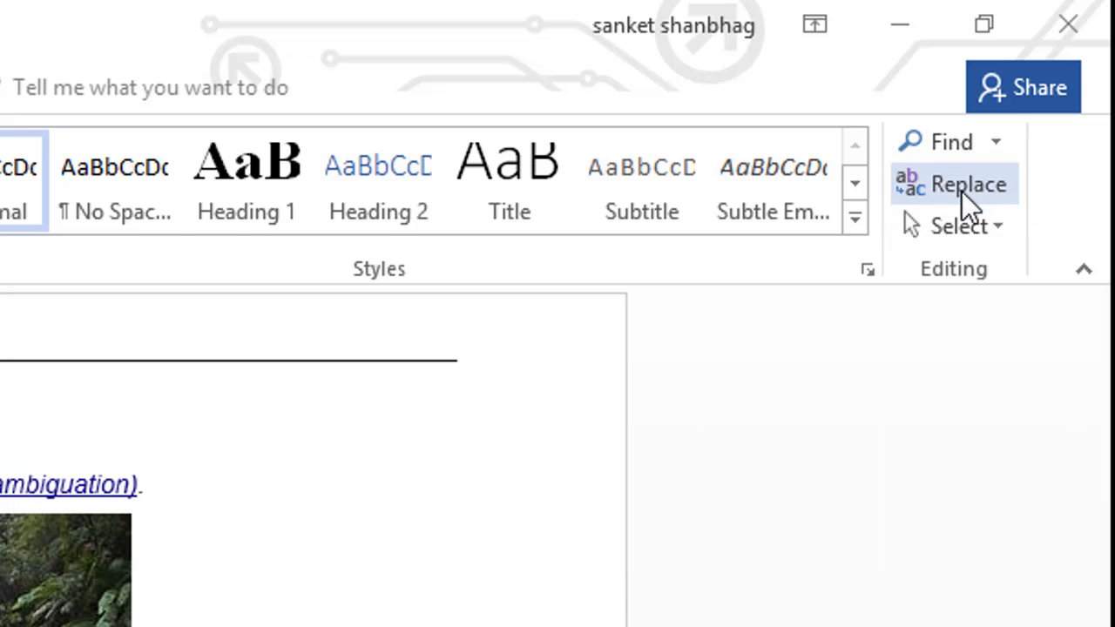
Step: View the text replacement feature and the choices for selecting text and objects without applying any
left_click(903, 196)
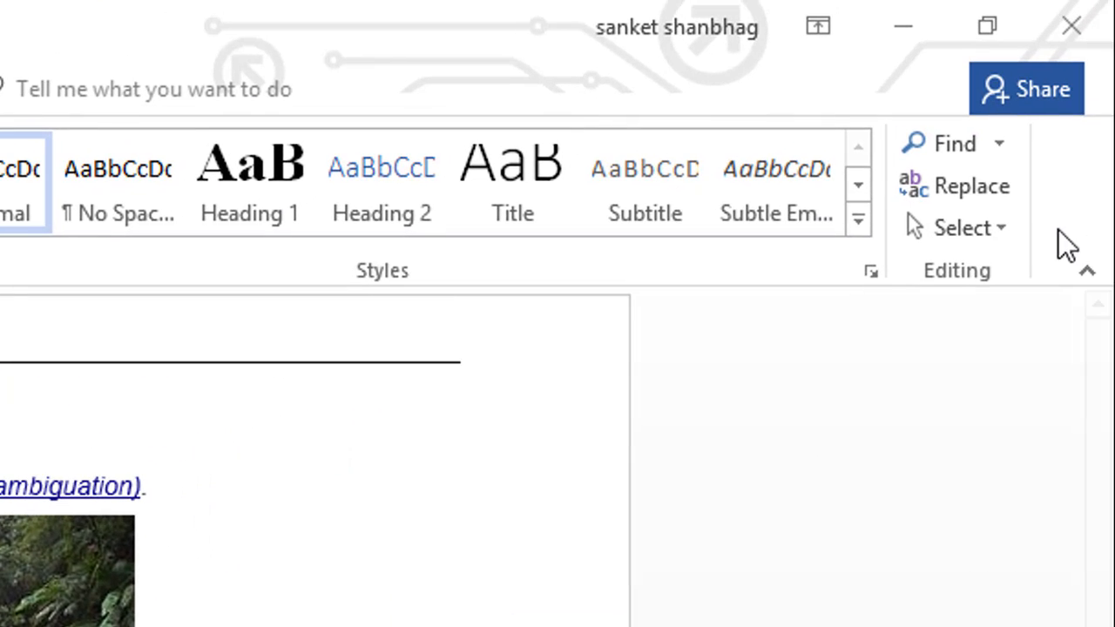
left_click(1002, 230)
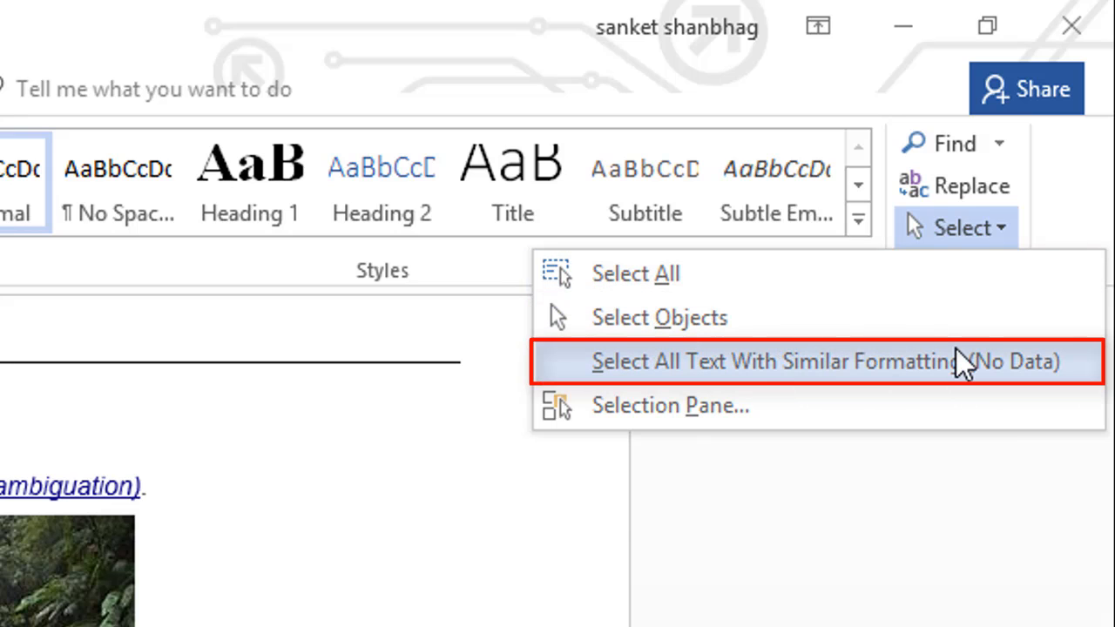
left_click(938, 406)
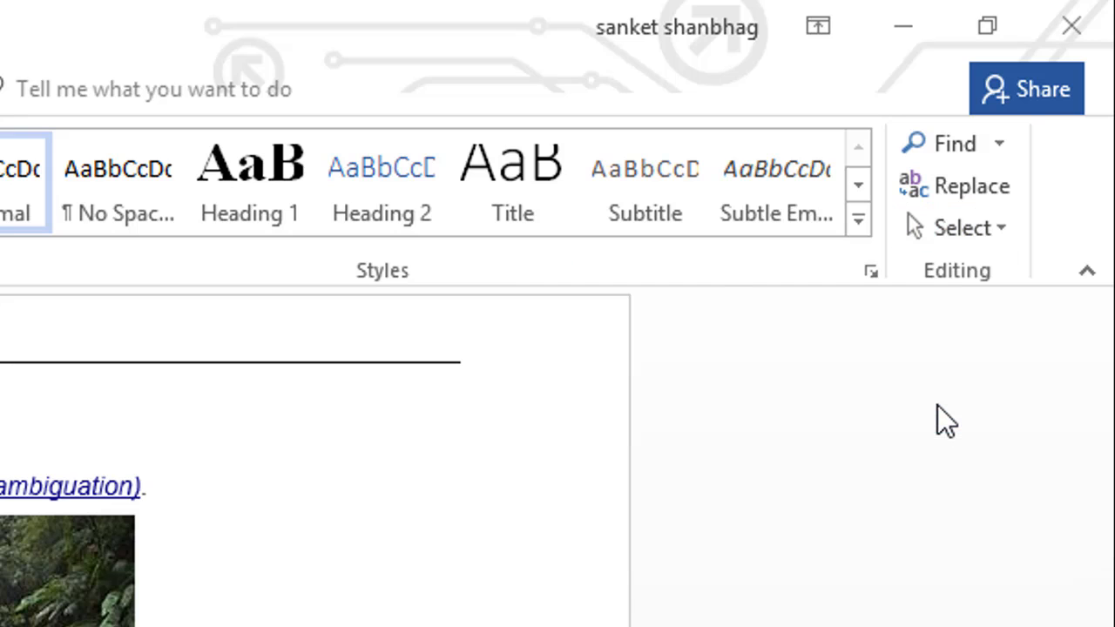